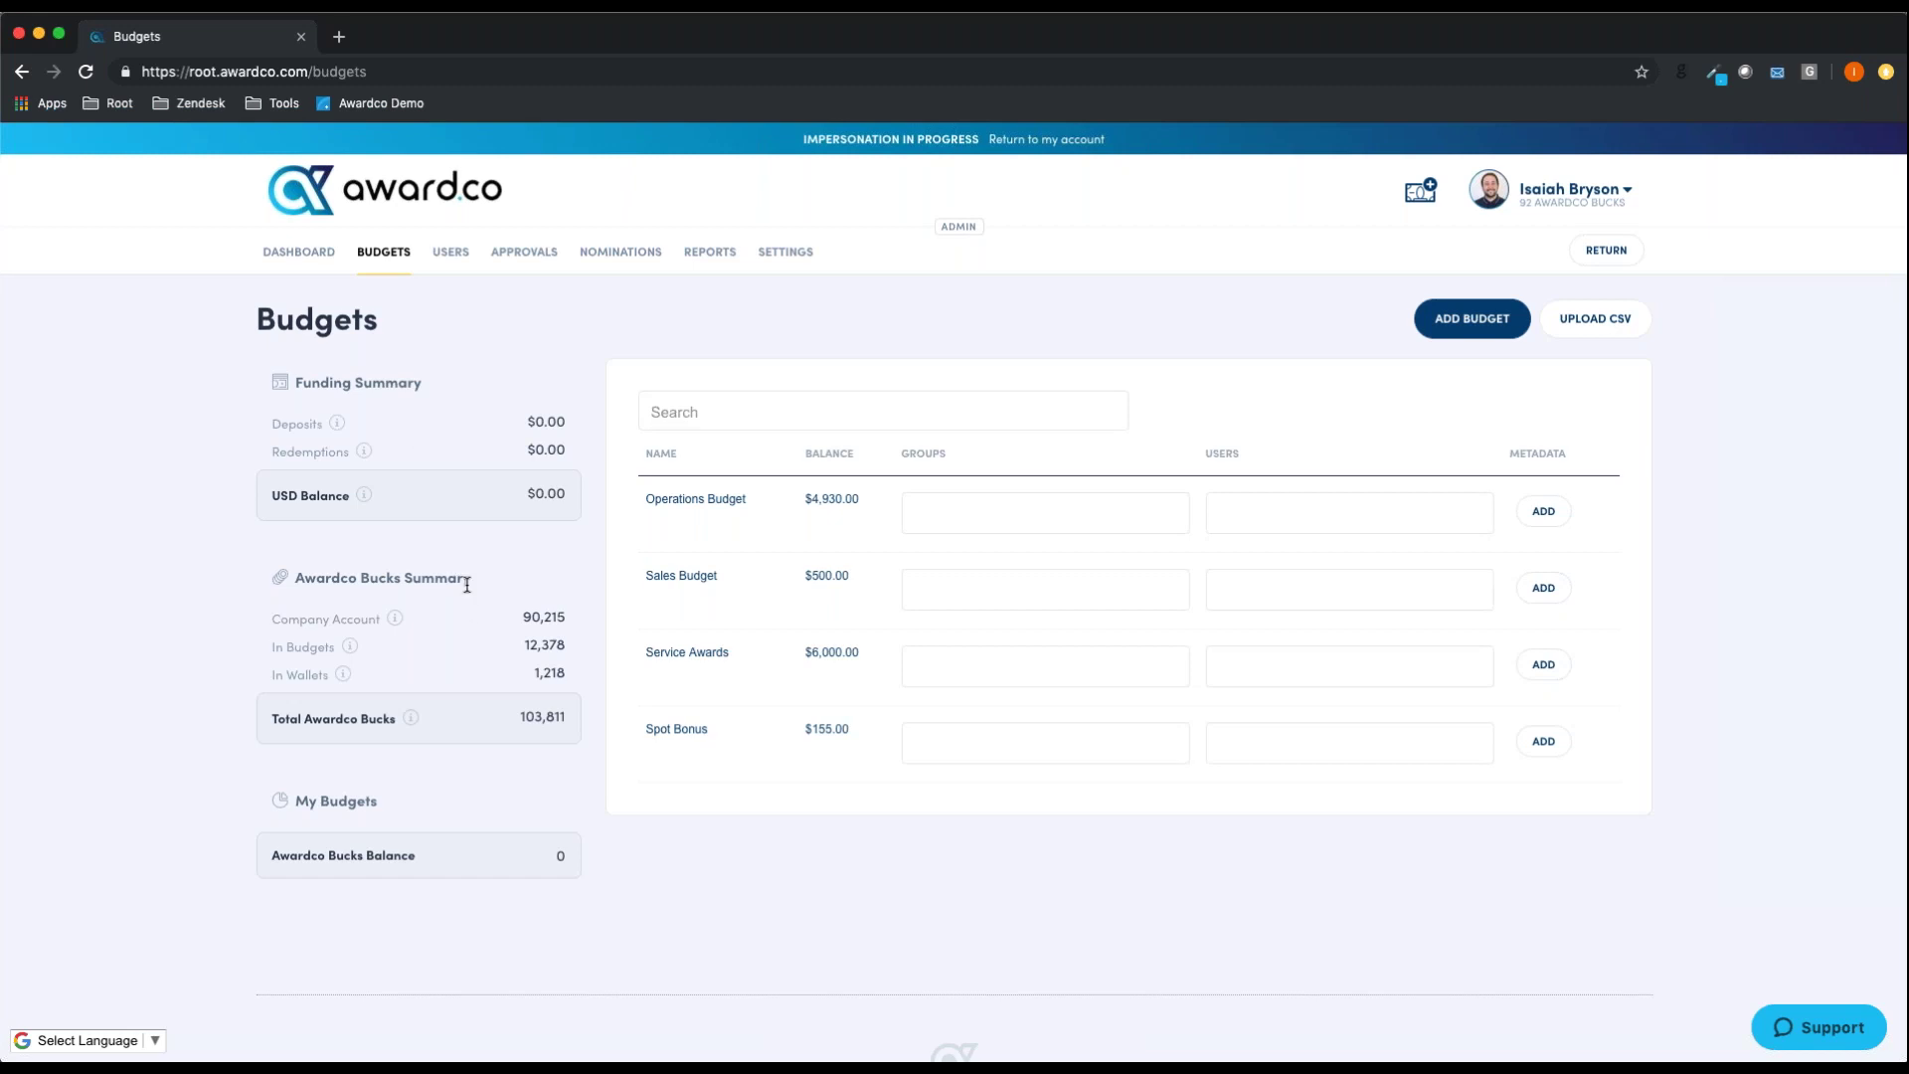
Create a new taxable budget named Marketing Budget, leaving the cost center empty.
left_click_drag(524, 620, 568, 622)
left_click(1456, 321)
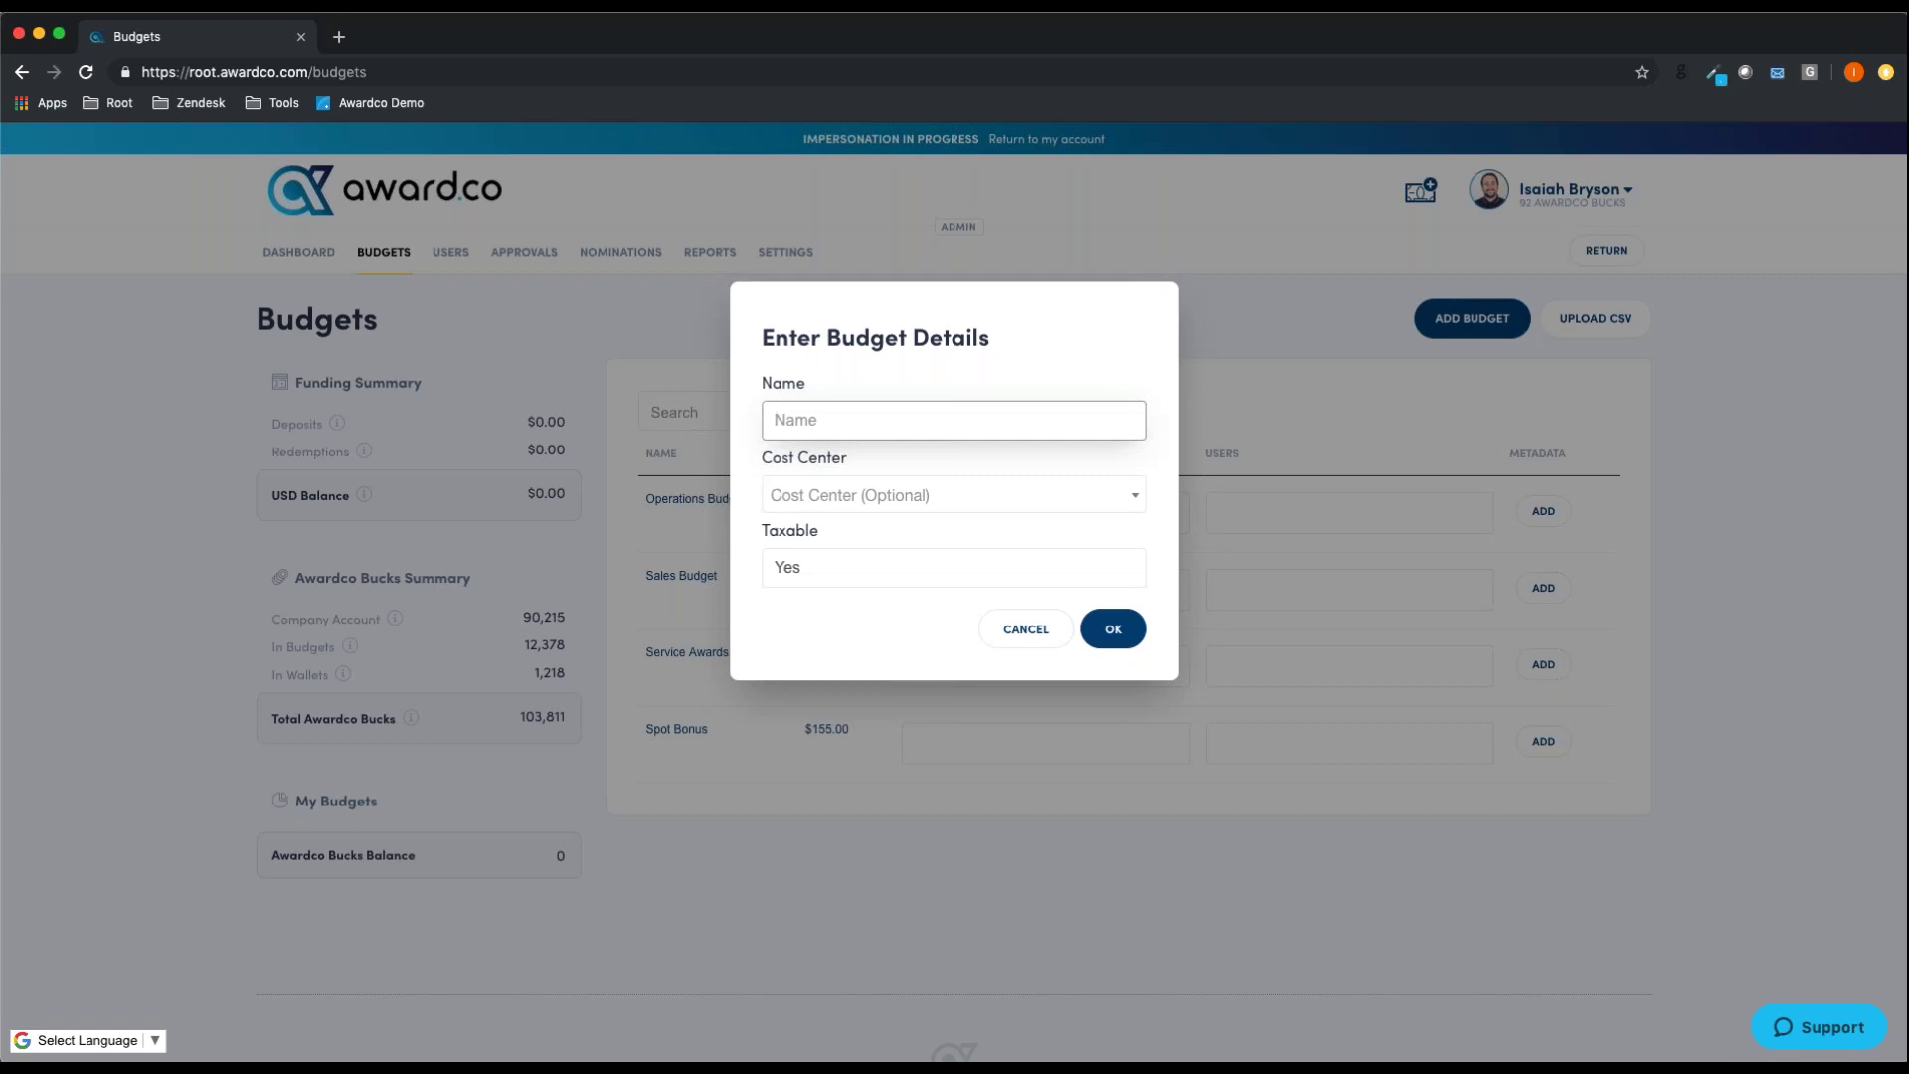
type("Marketing Budget")
left_click(953, 581)
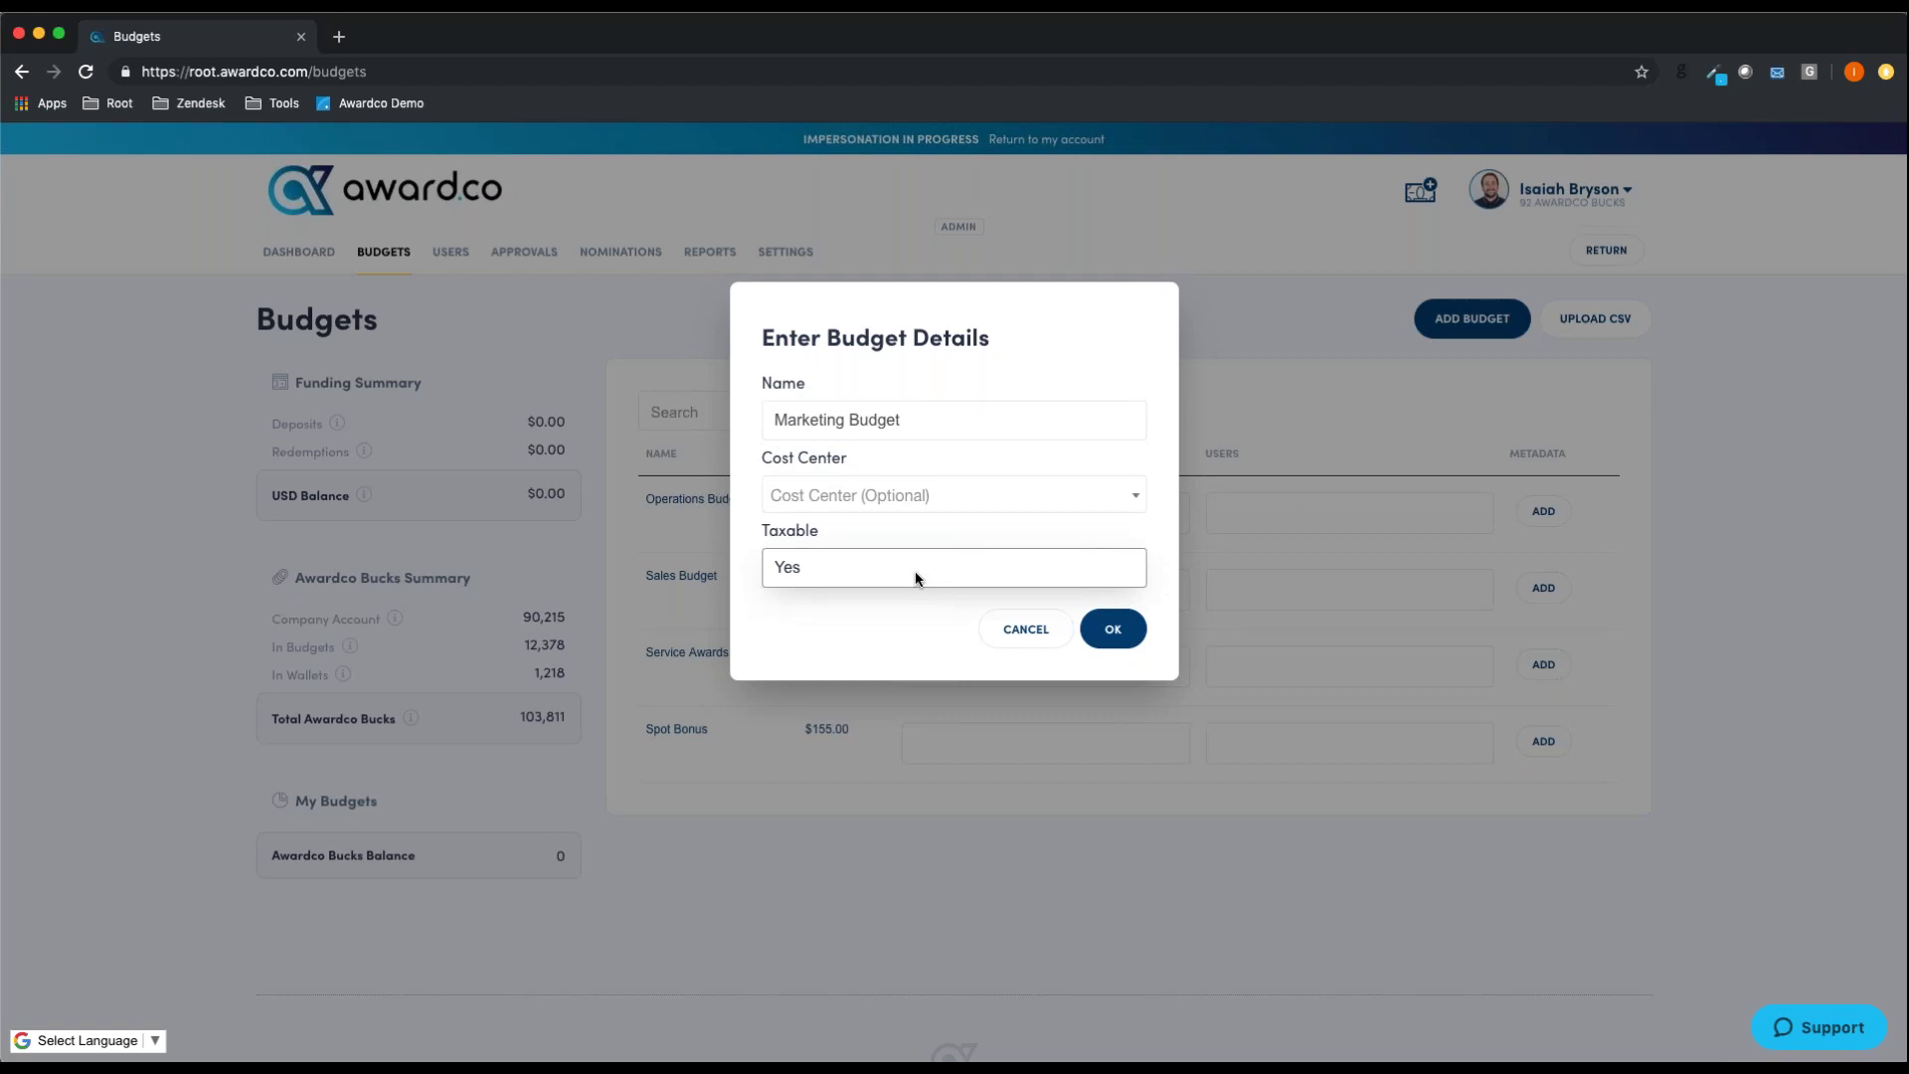
left_click(1135, 633)
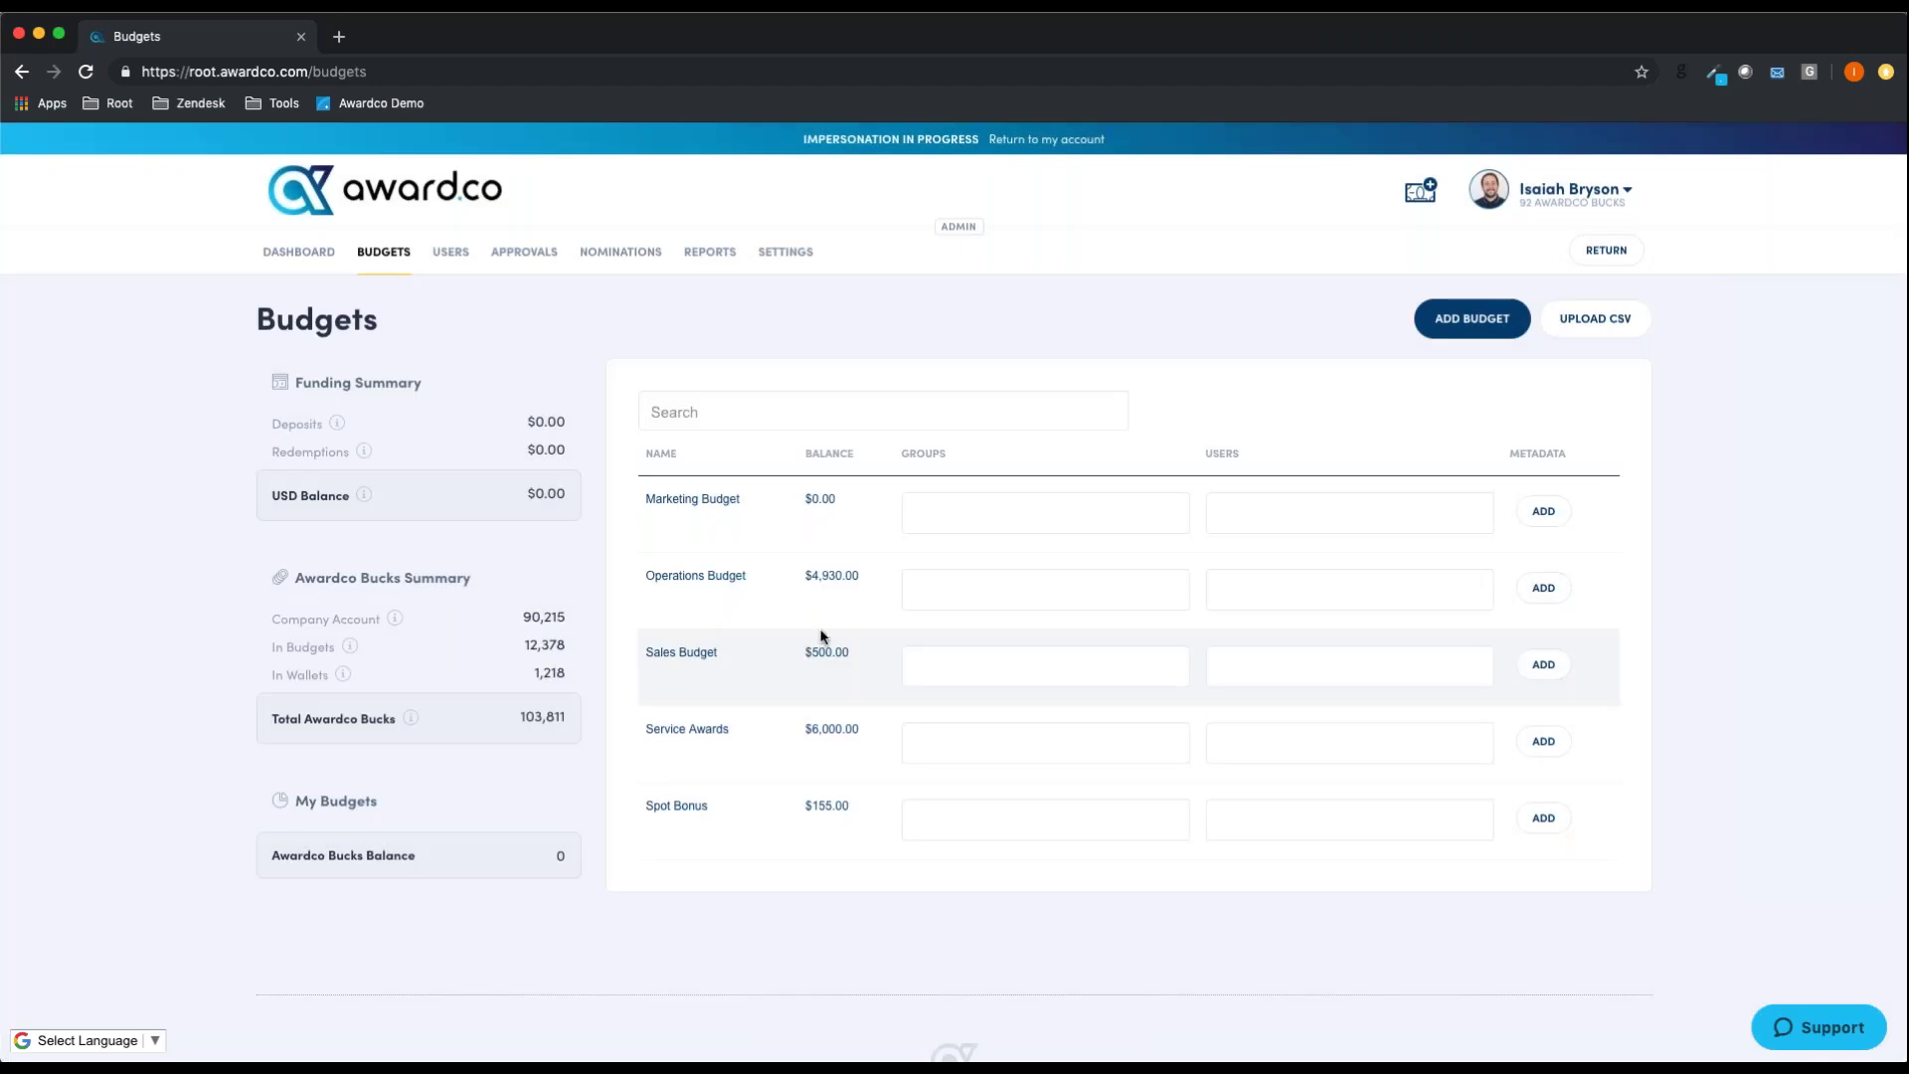
Add 5000 to the Marketing Budget's balance.
left_click(827, 510)
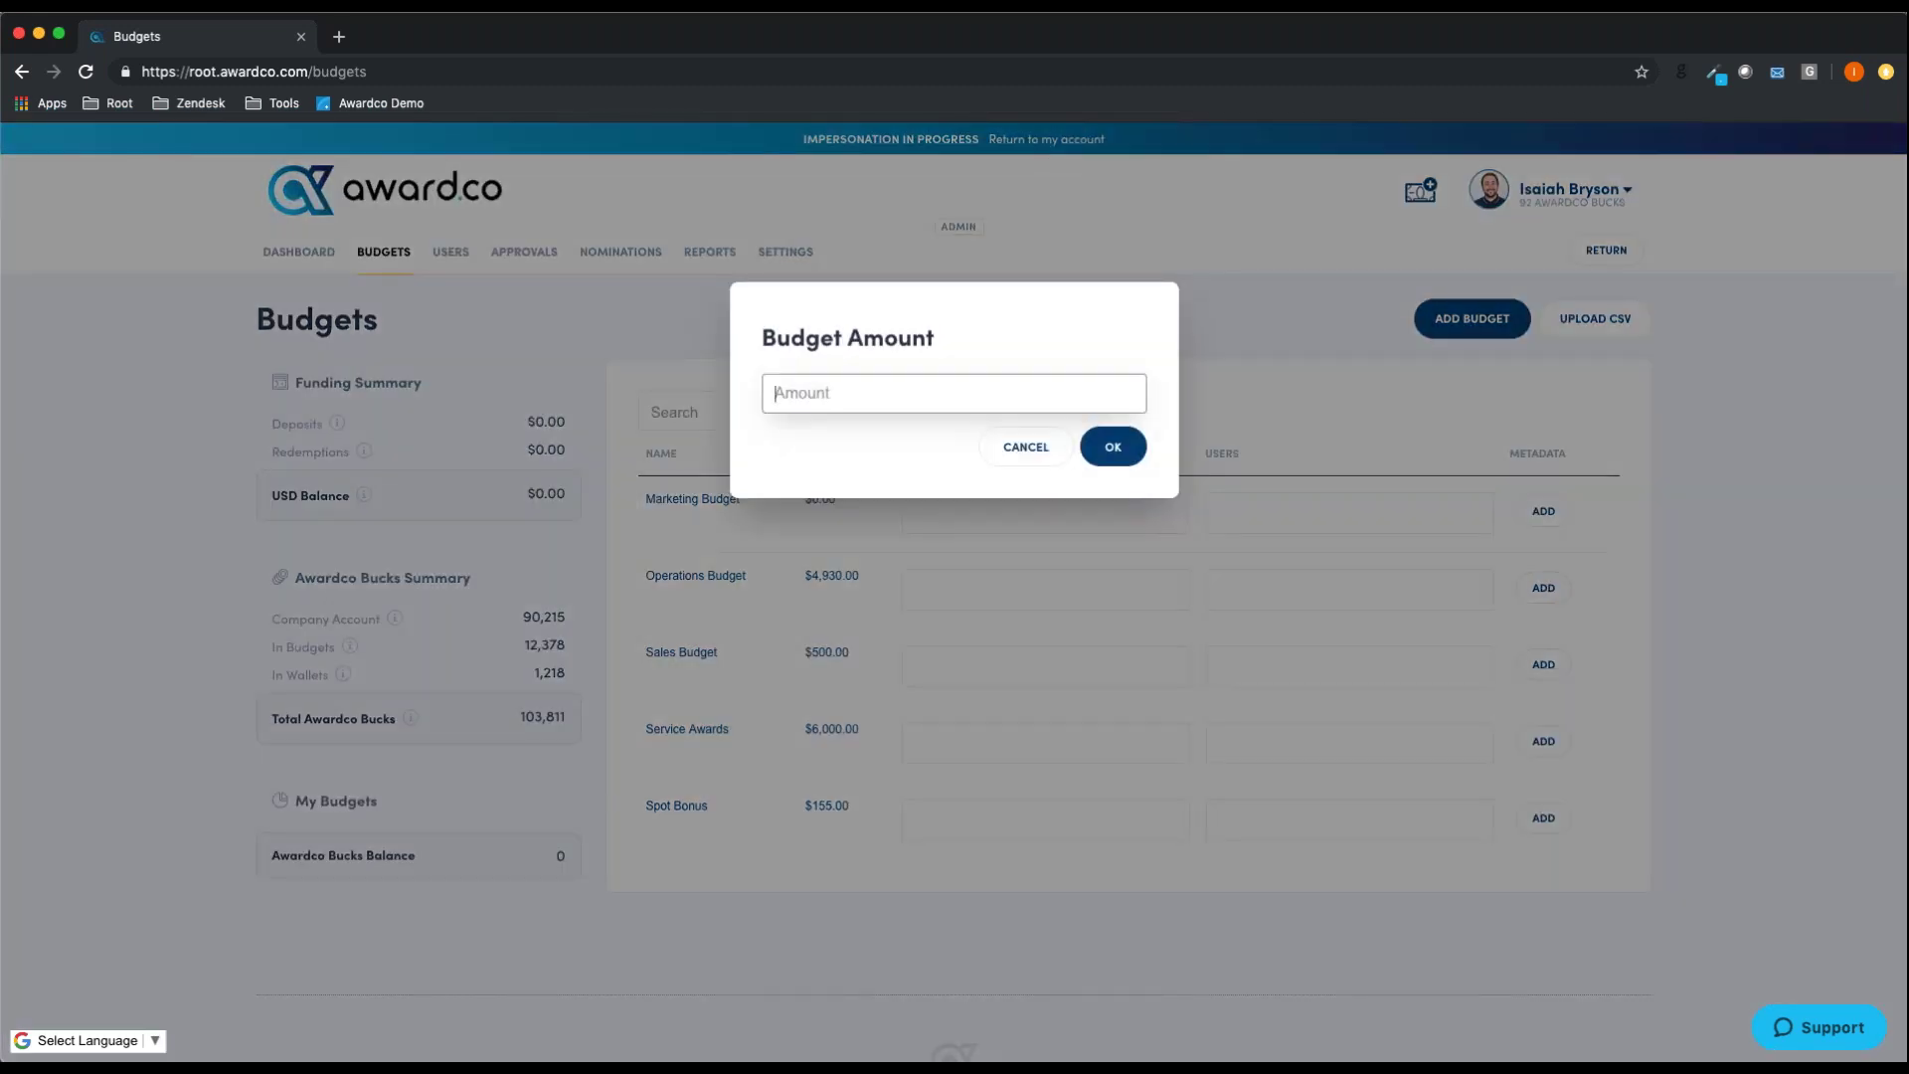
type("+5000")
left_click(1107, 450)
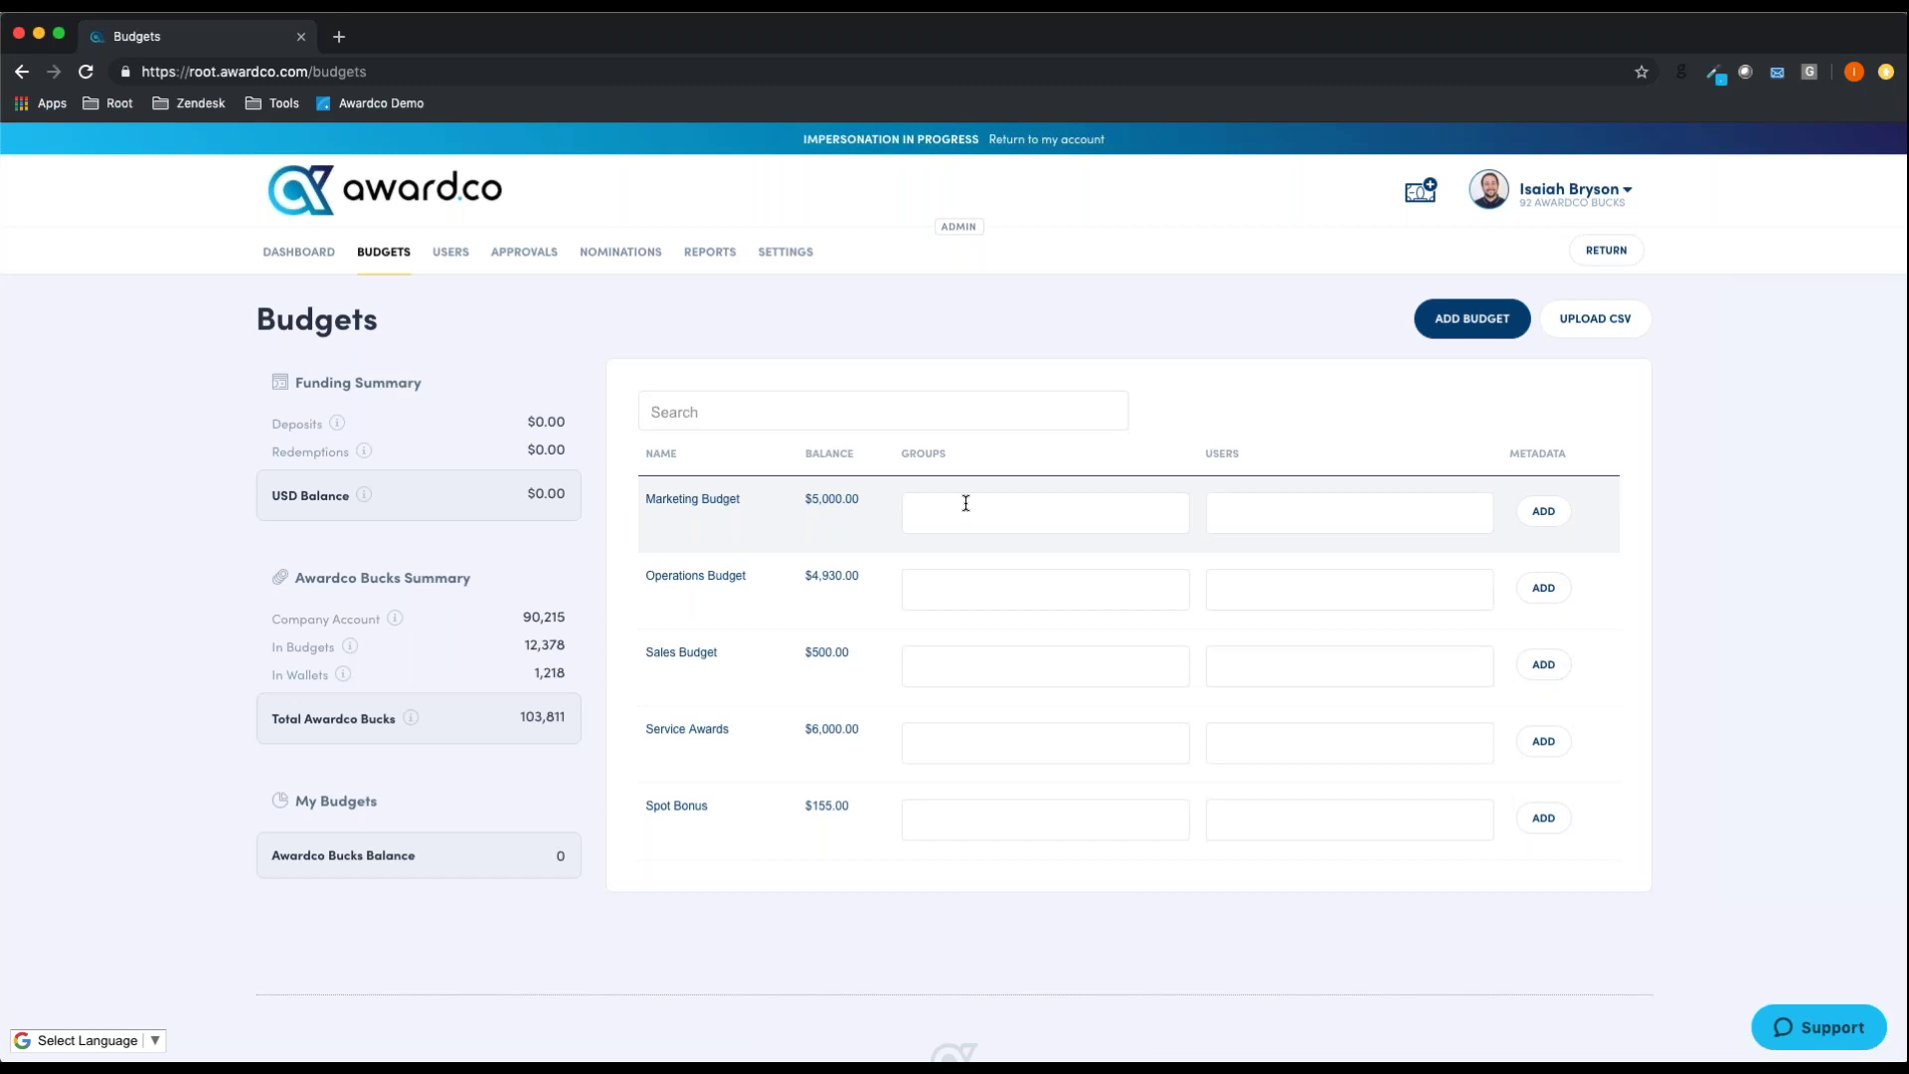
Assign the Awardco HQ group to the Marketing Budget and remove it again.
type("Award")
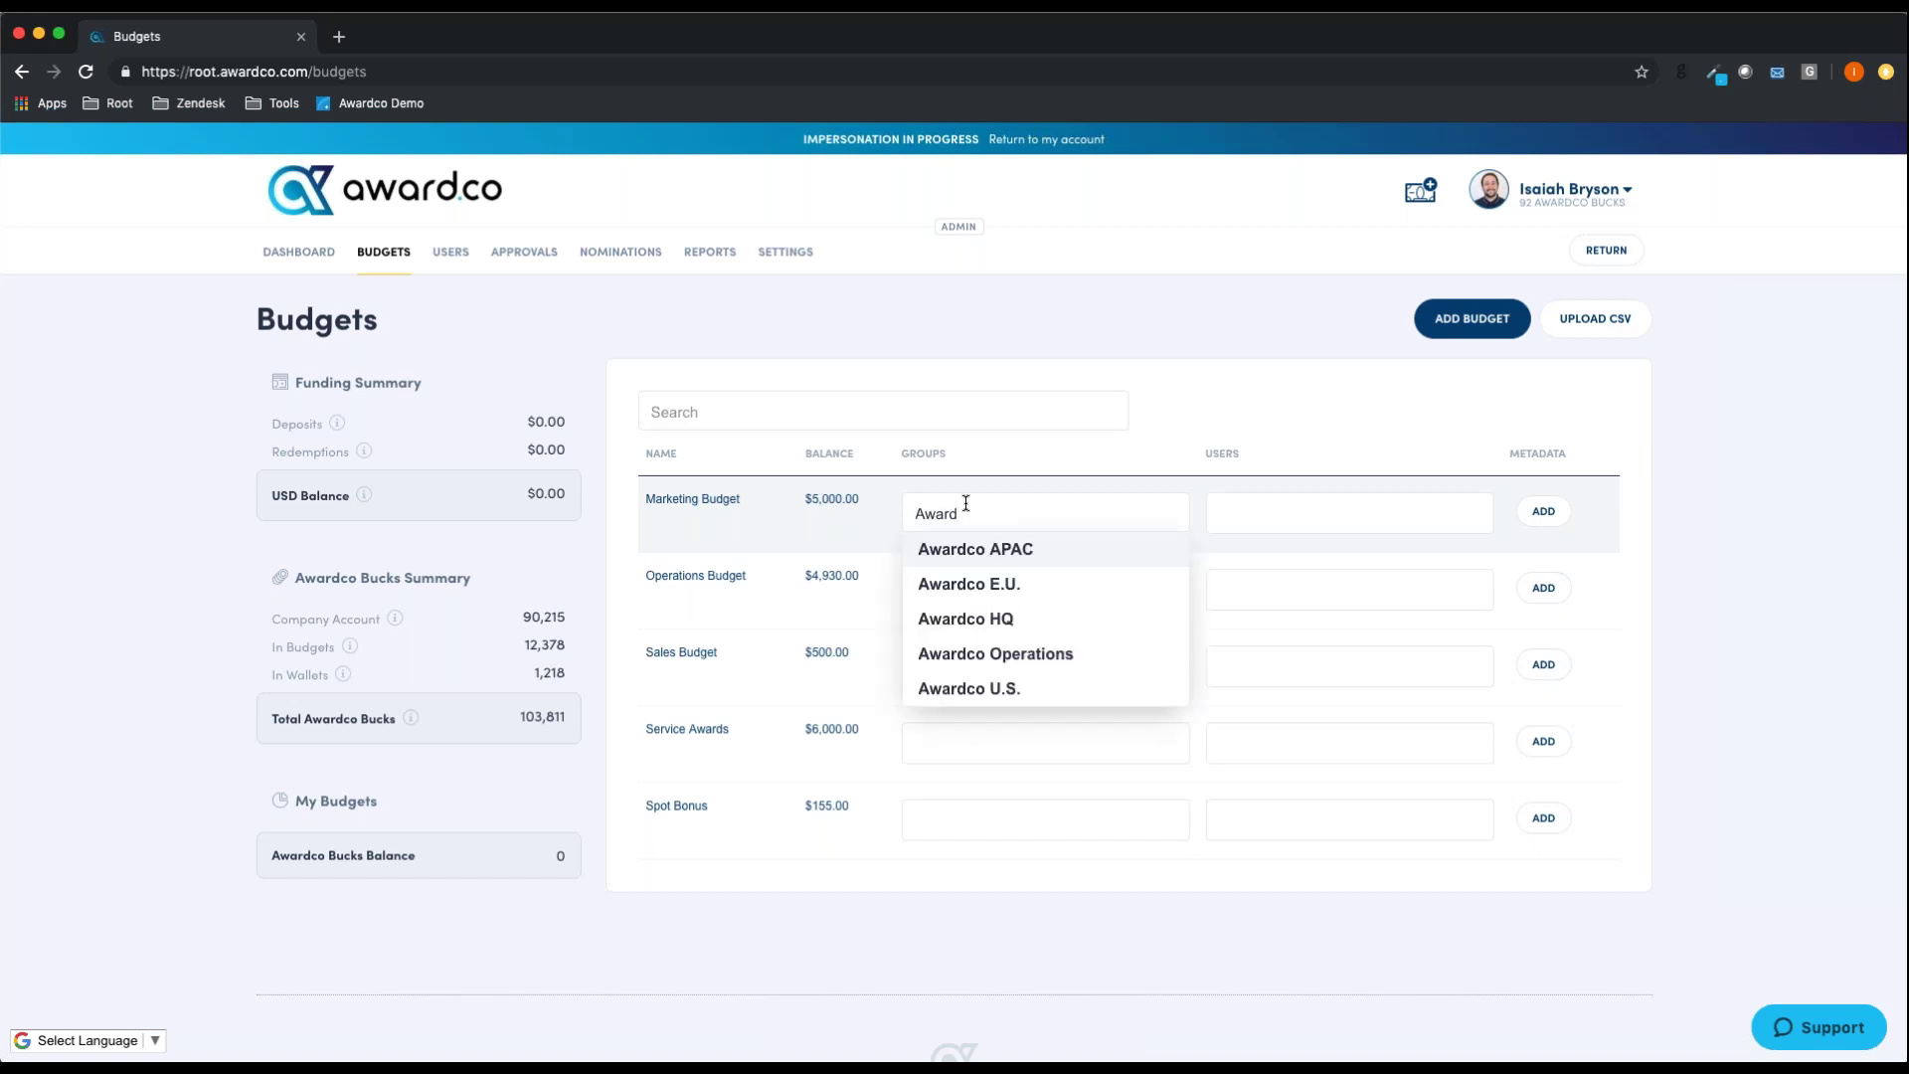
left_click(979, 619)
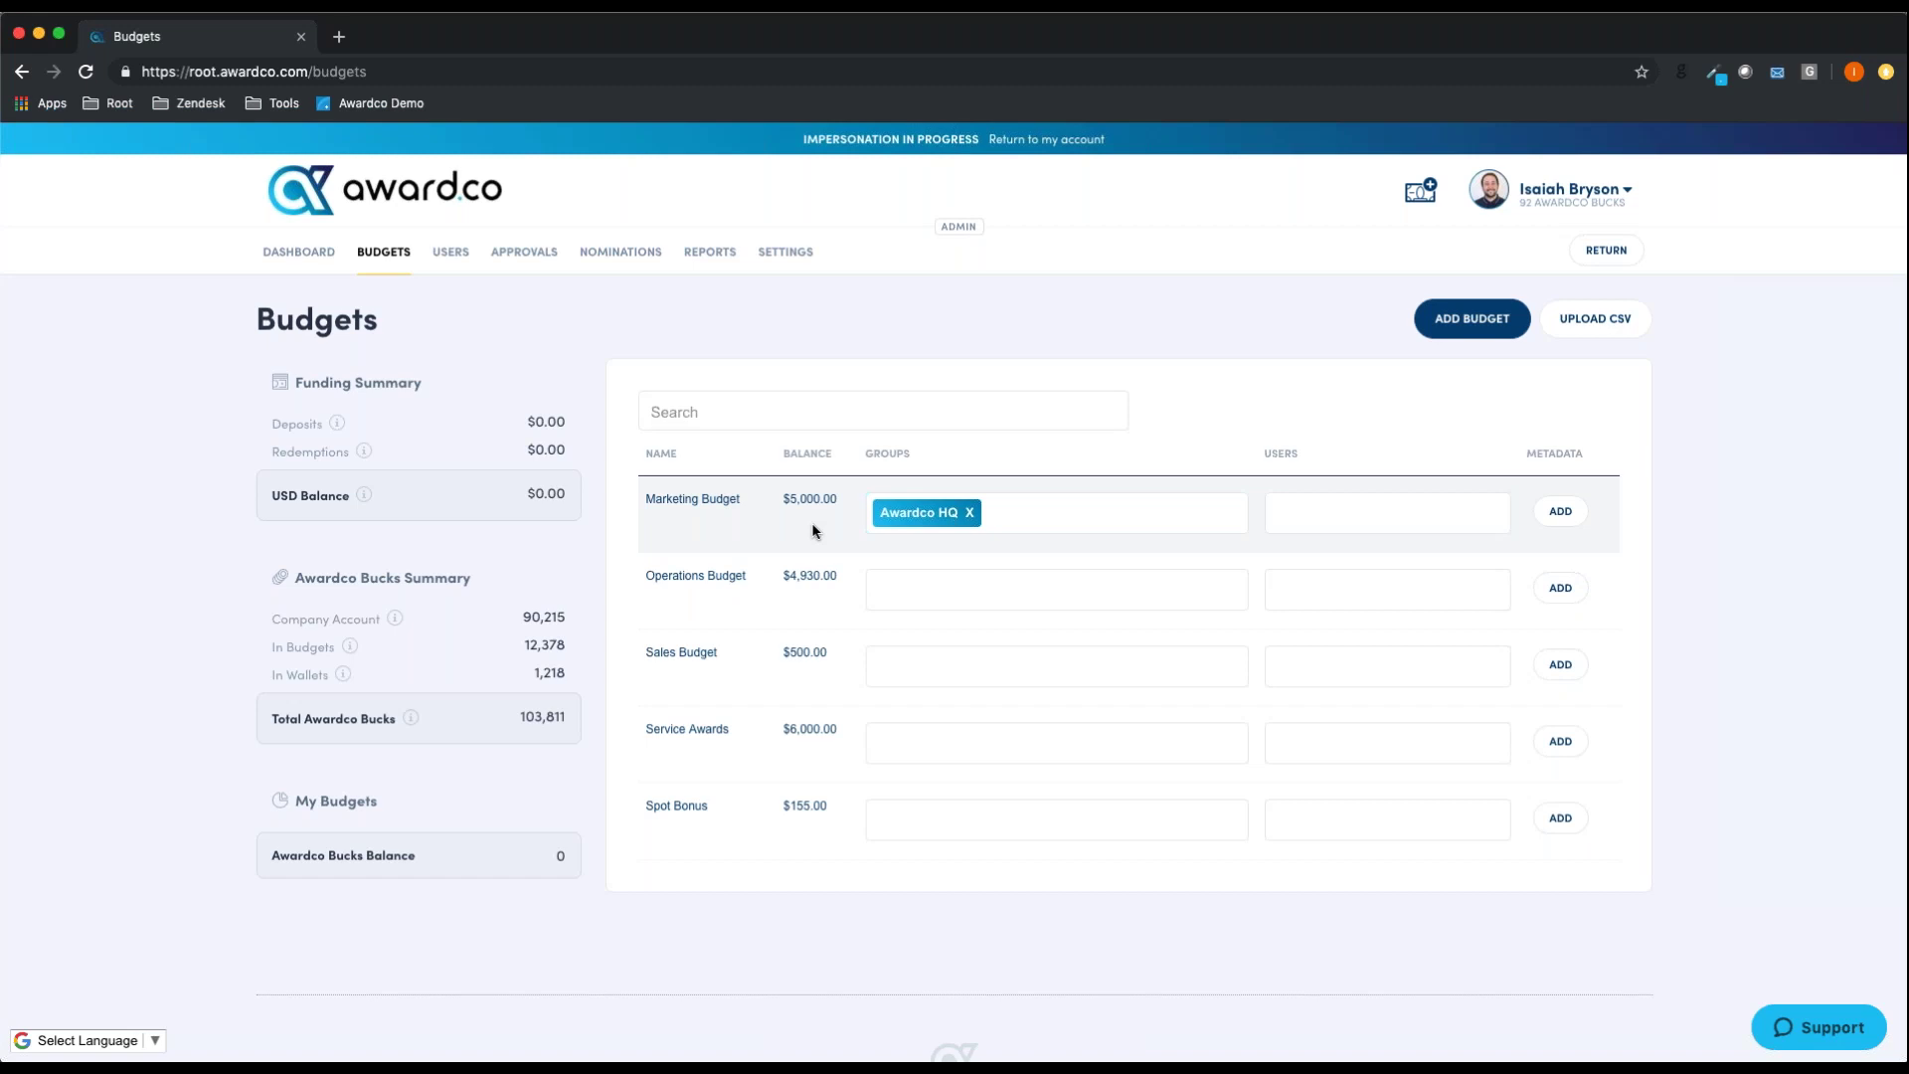
left_click(970, 513)
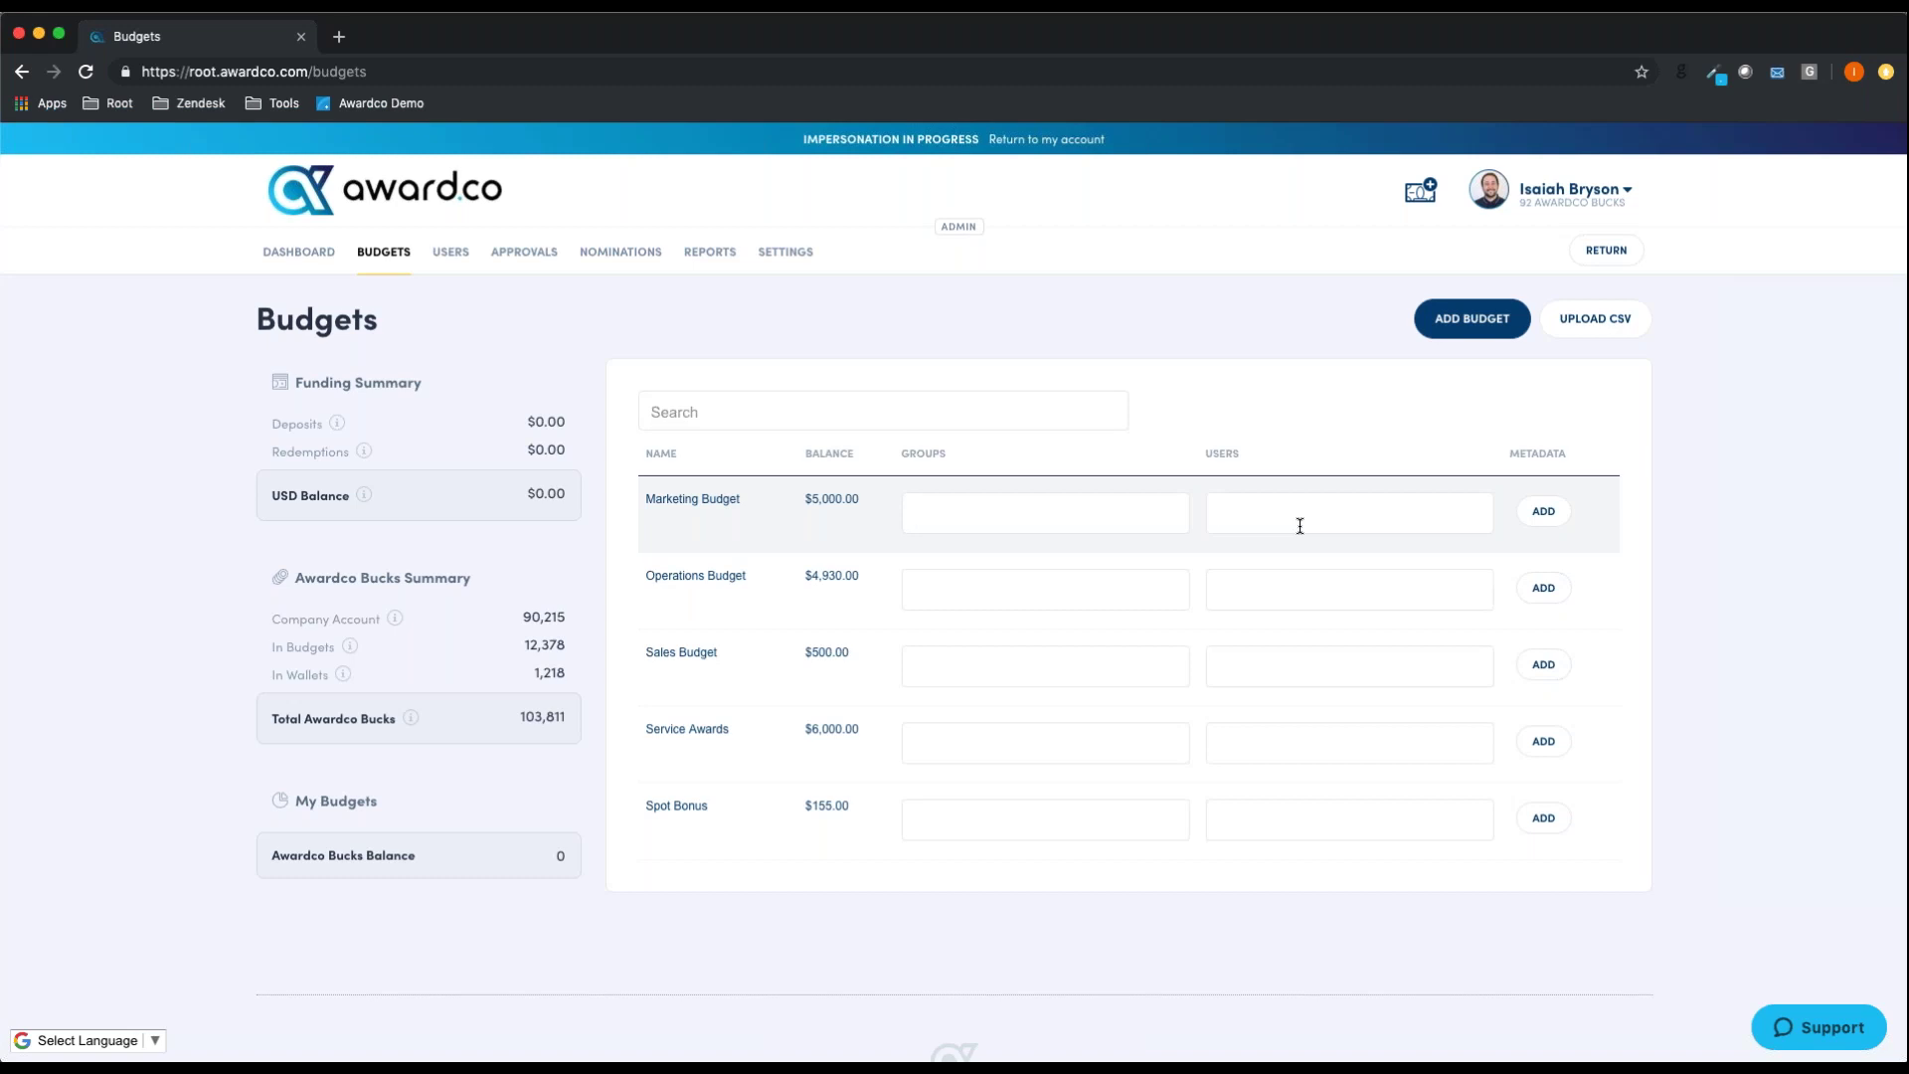
Assign the first user matching "ni" and the Awardco HQ group to the Marketing Budget.
type("ni")
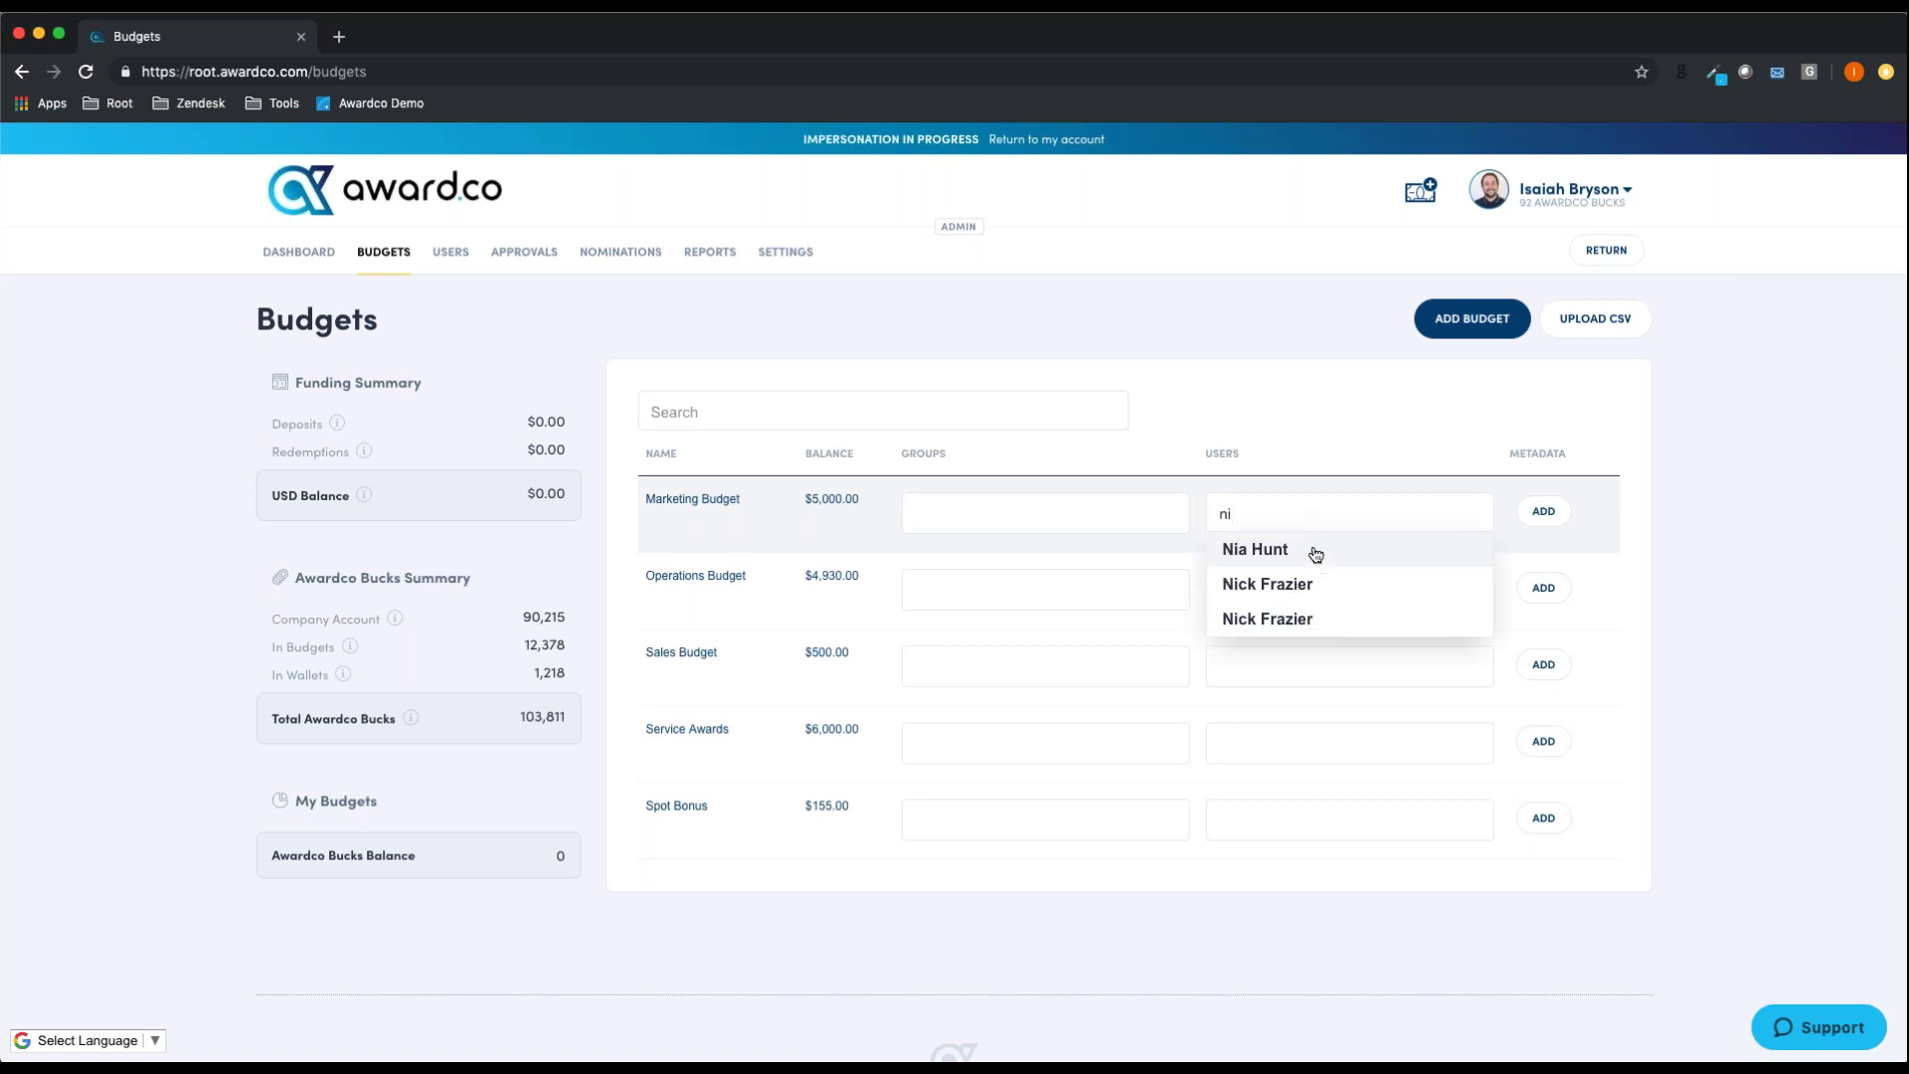
left_click(1314, 551)
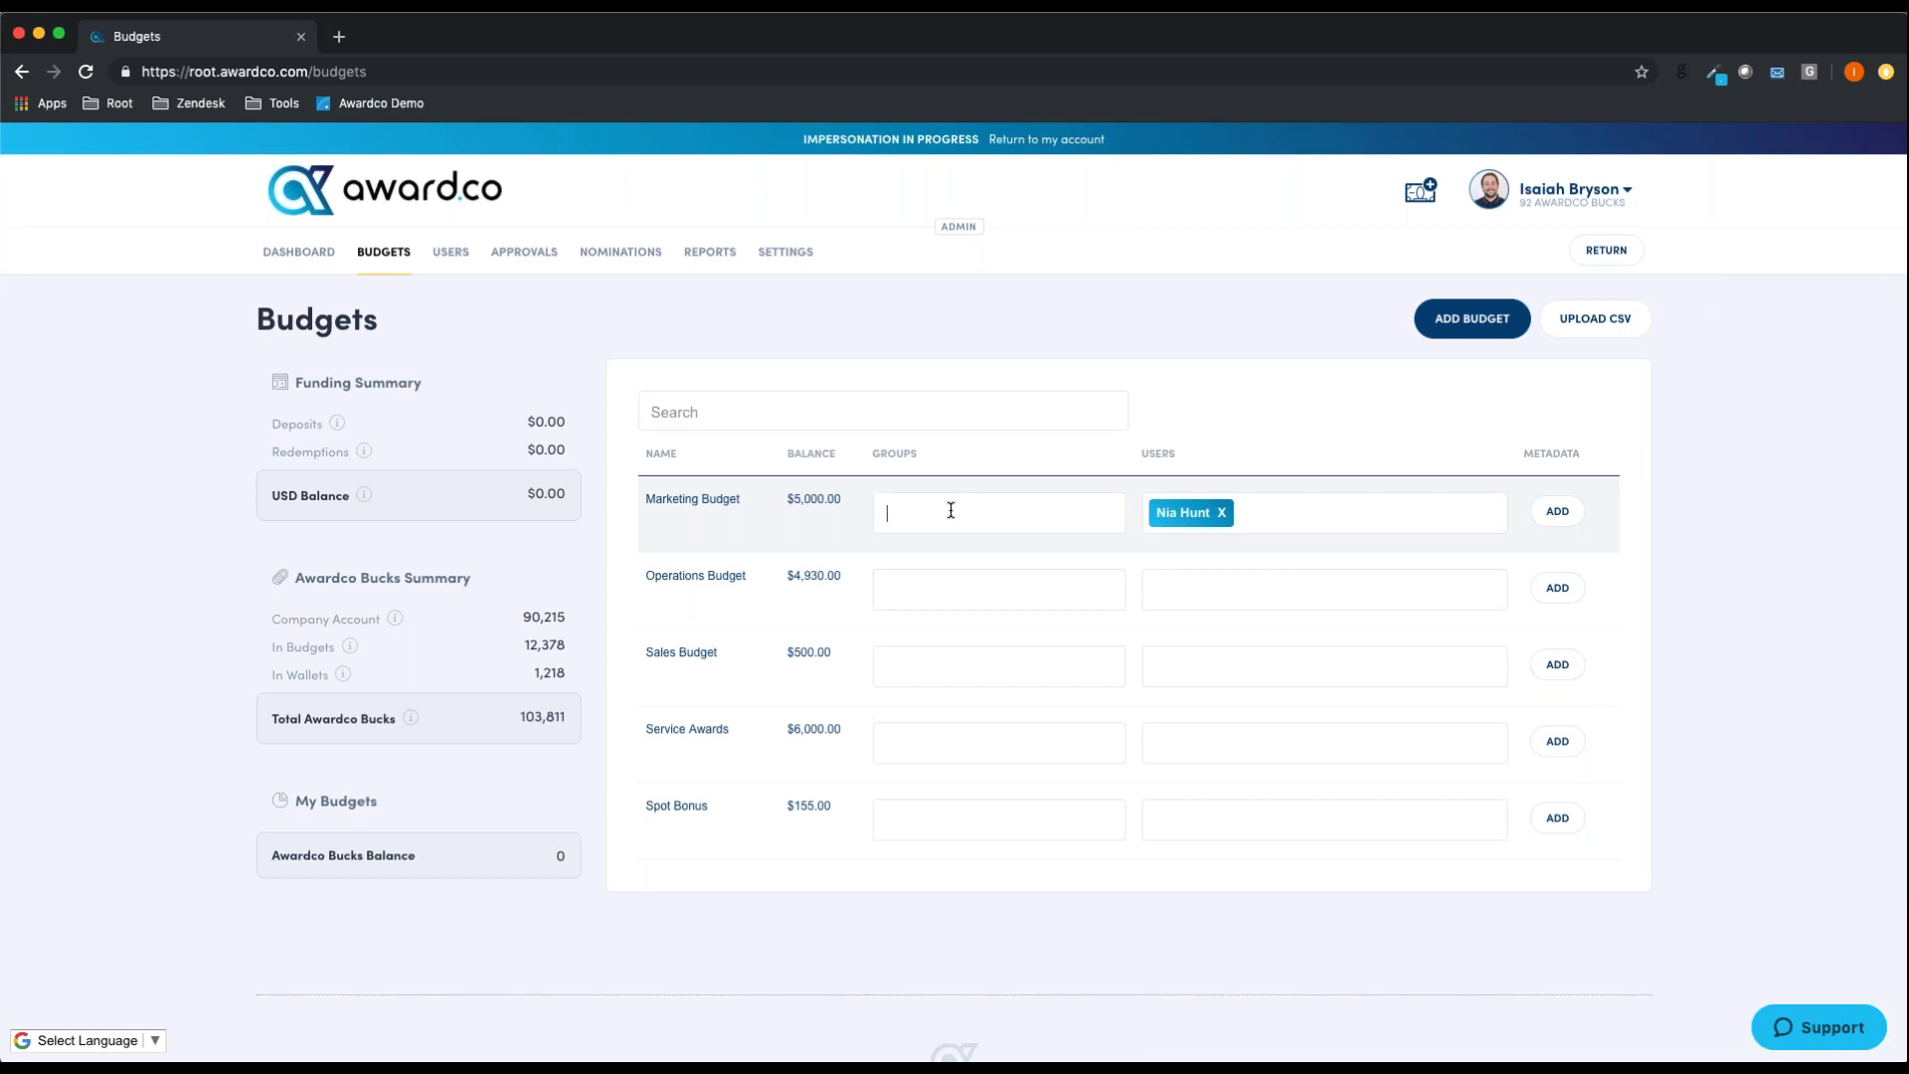
type("Awardco")
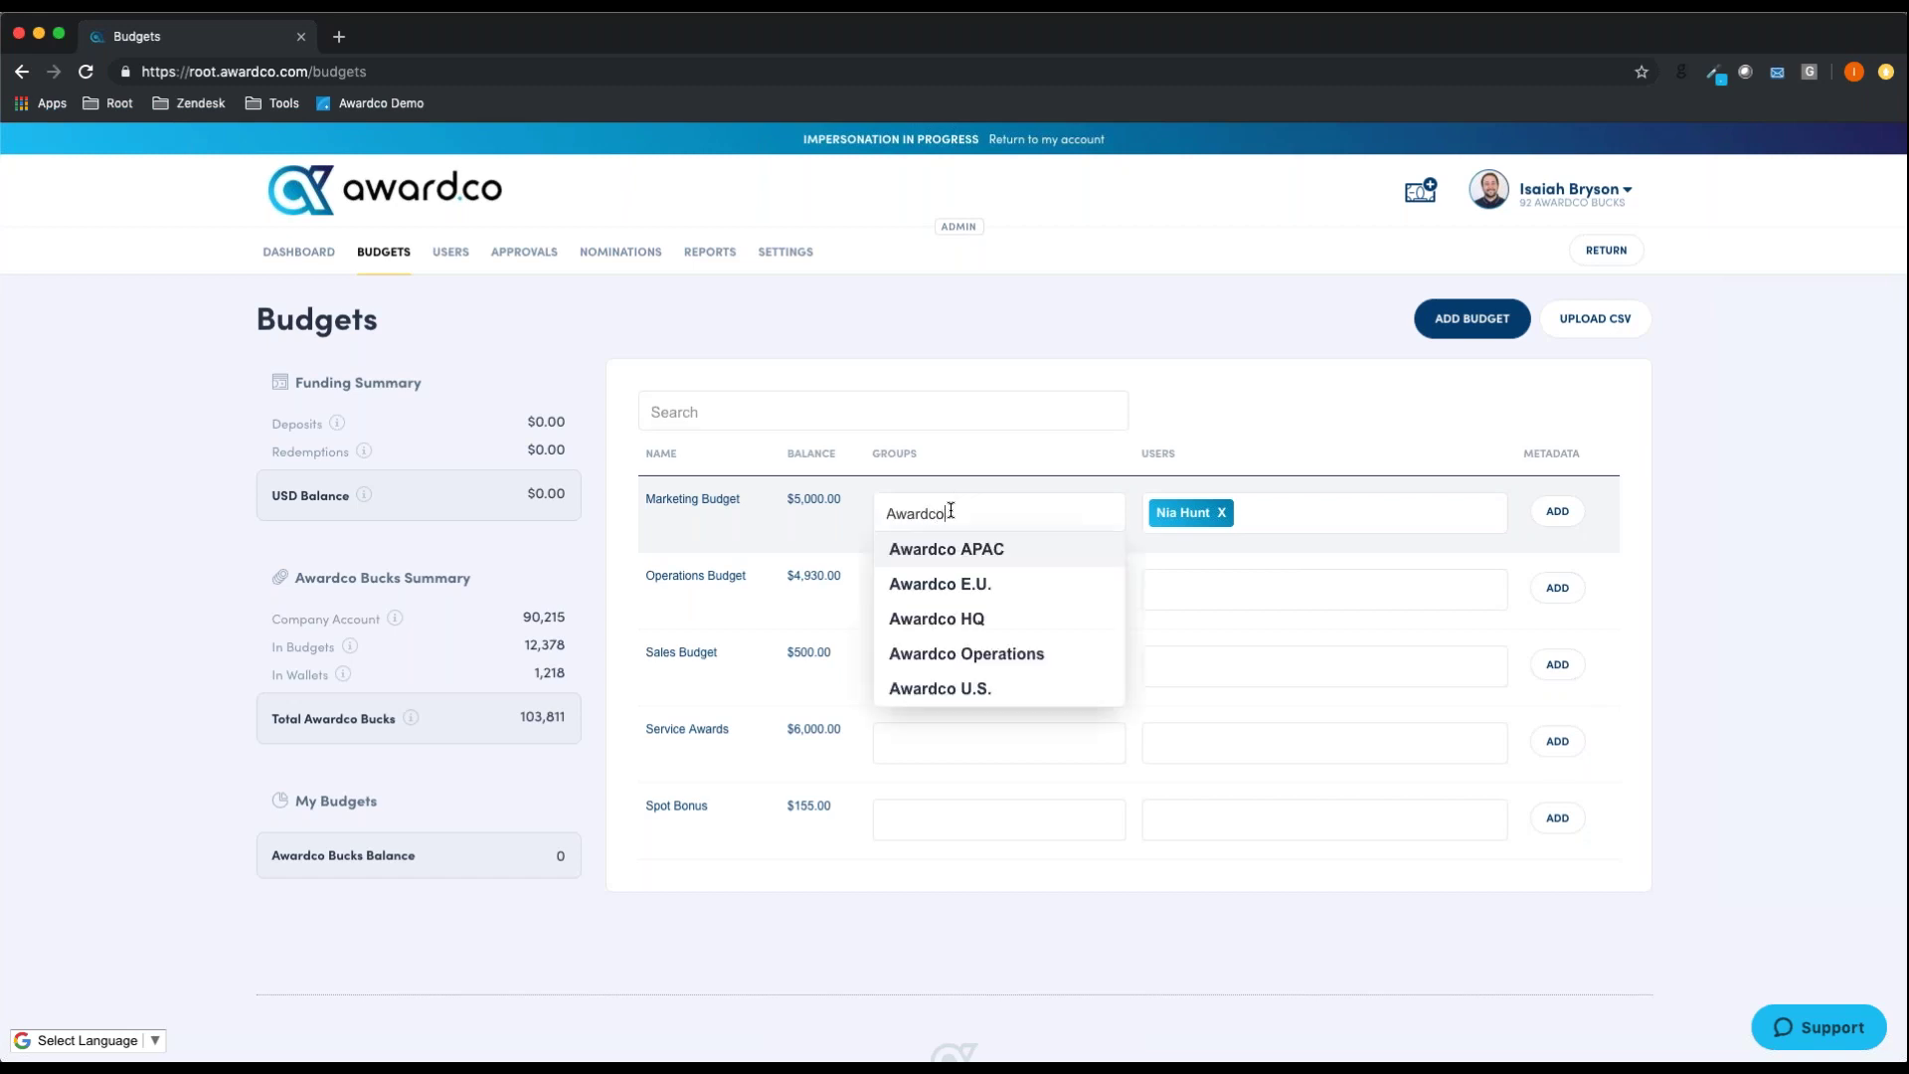
left_click(945, 622)
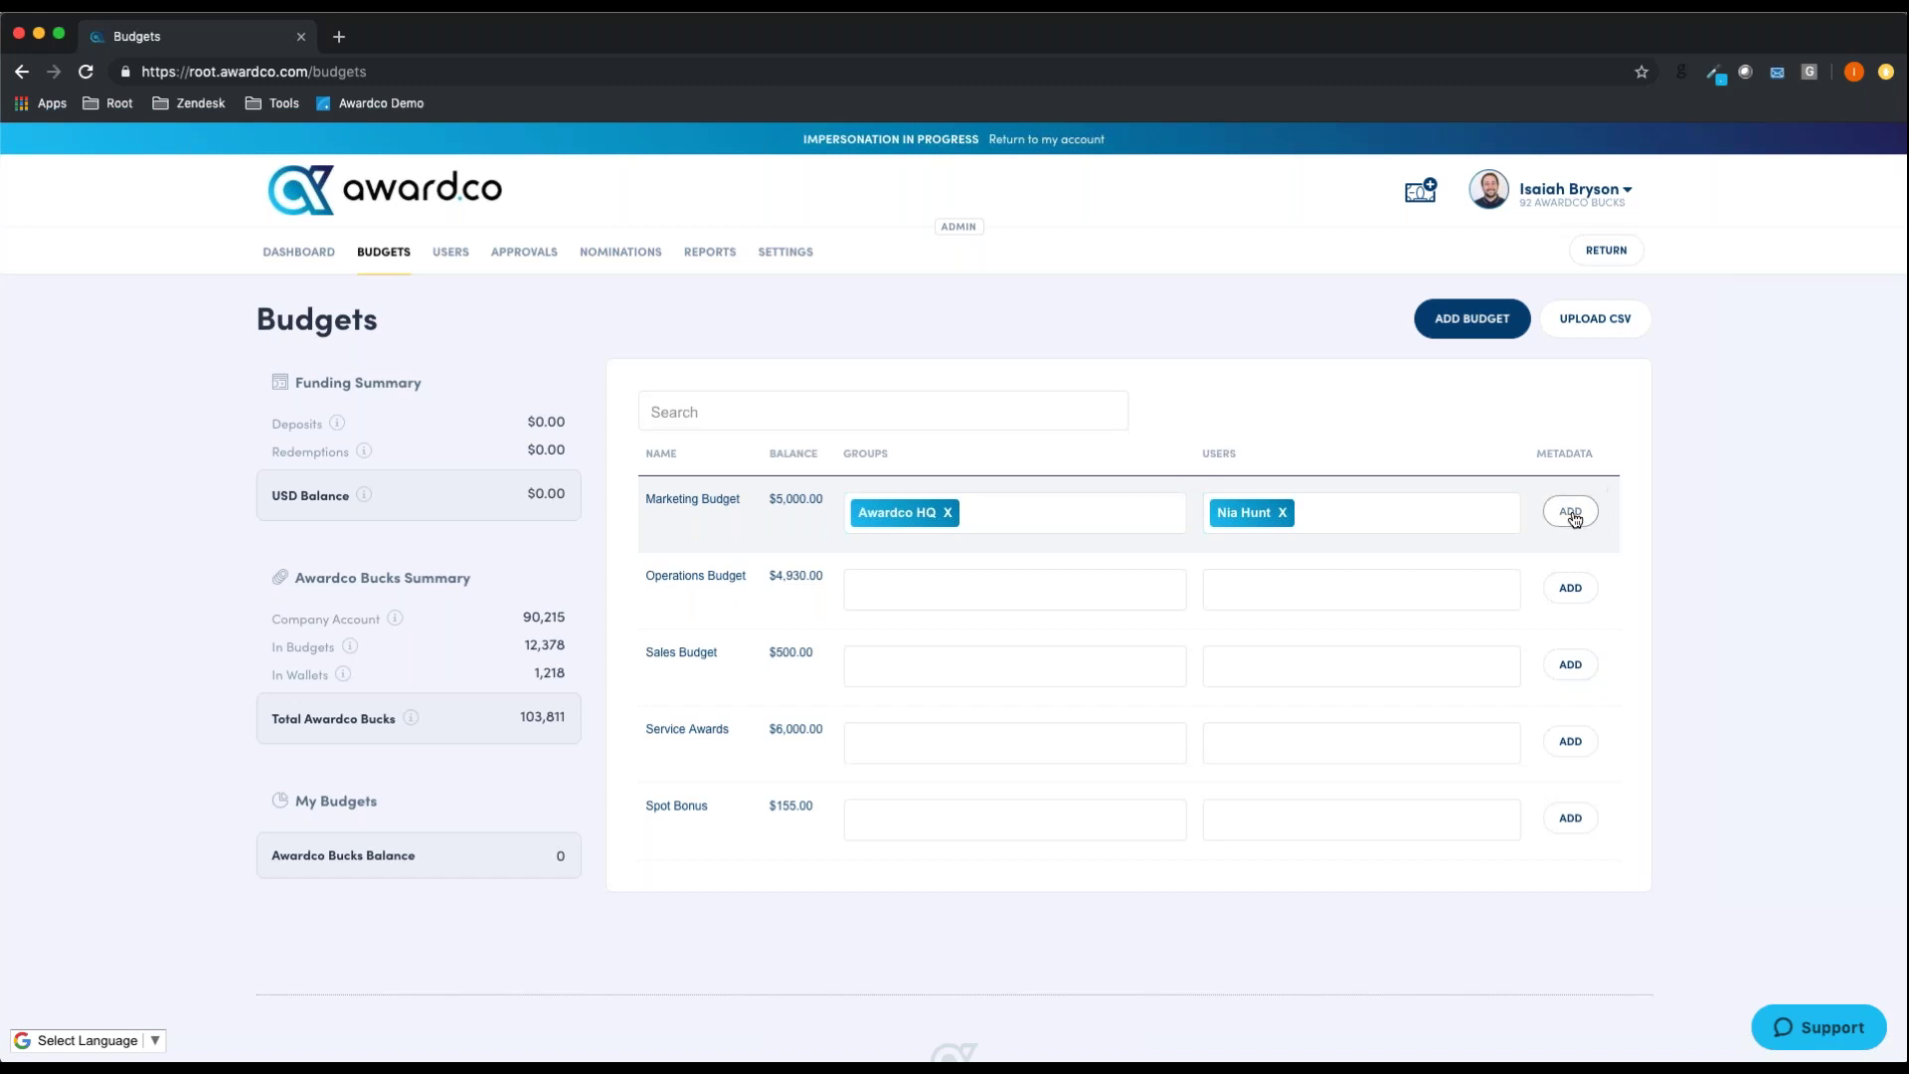
Add Position Id 191296 as metadata on the Marketing Budget.
left_click(1571, 512)
left_click(922, 437)
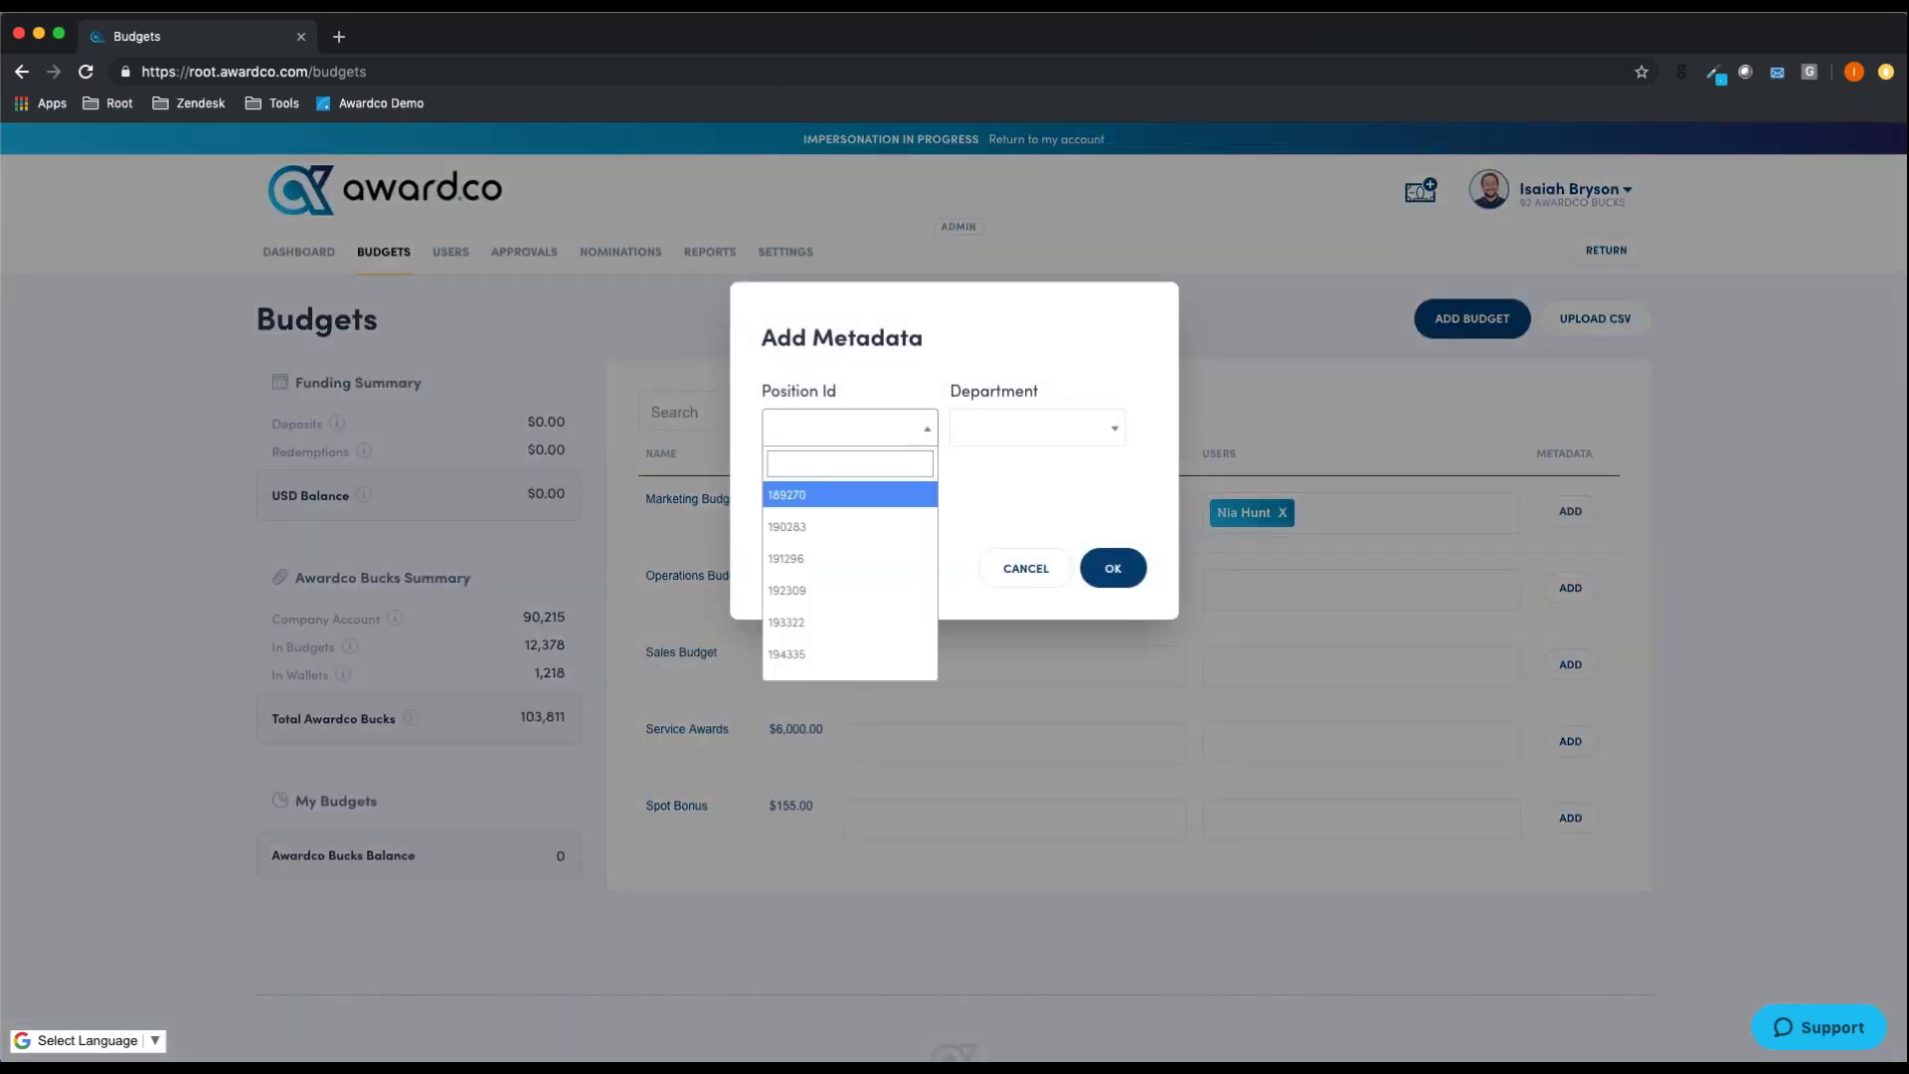
left_click(843, 559)
left_click(1120, 587)
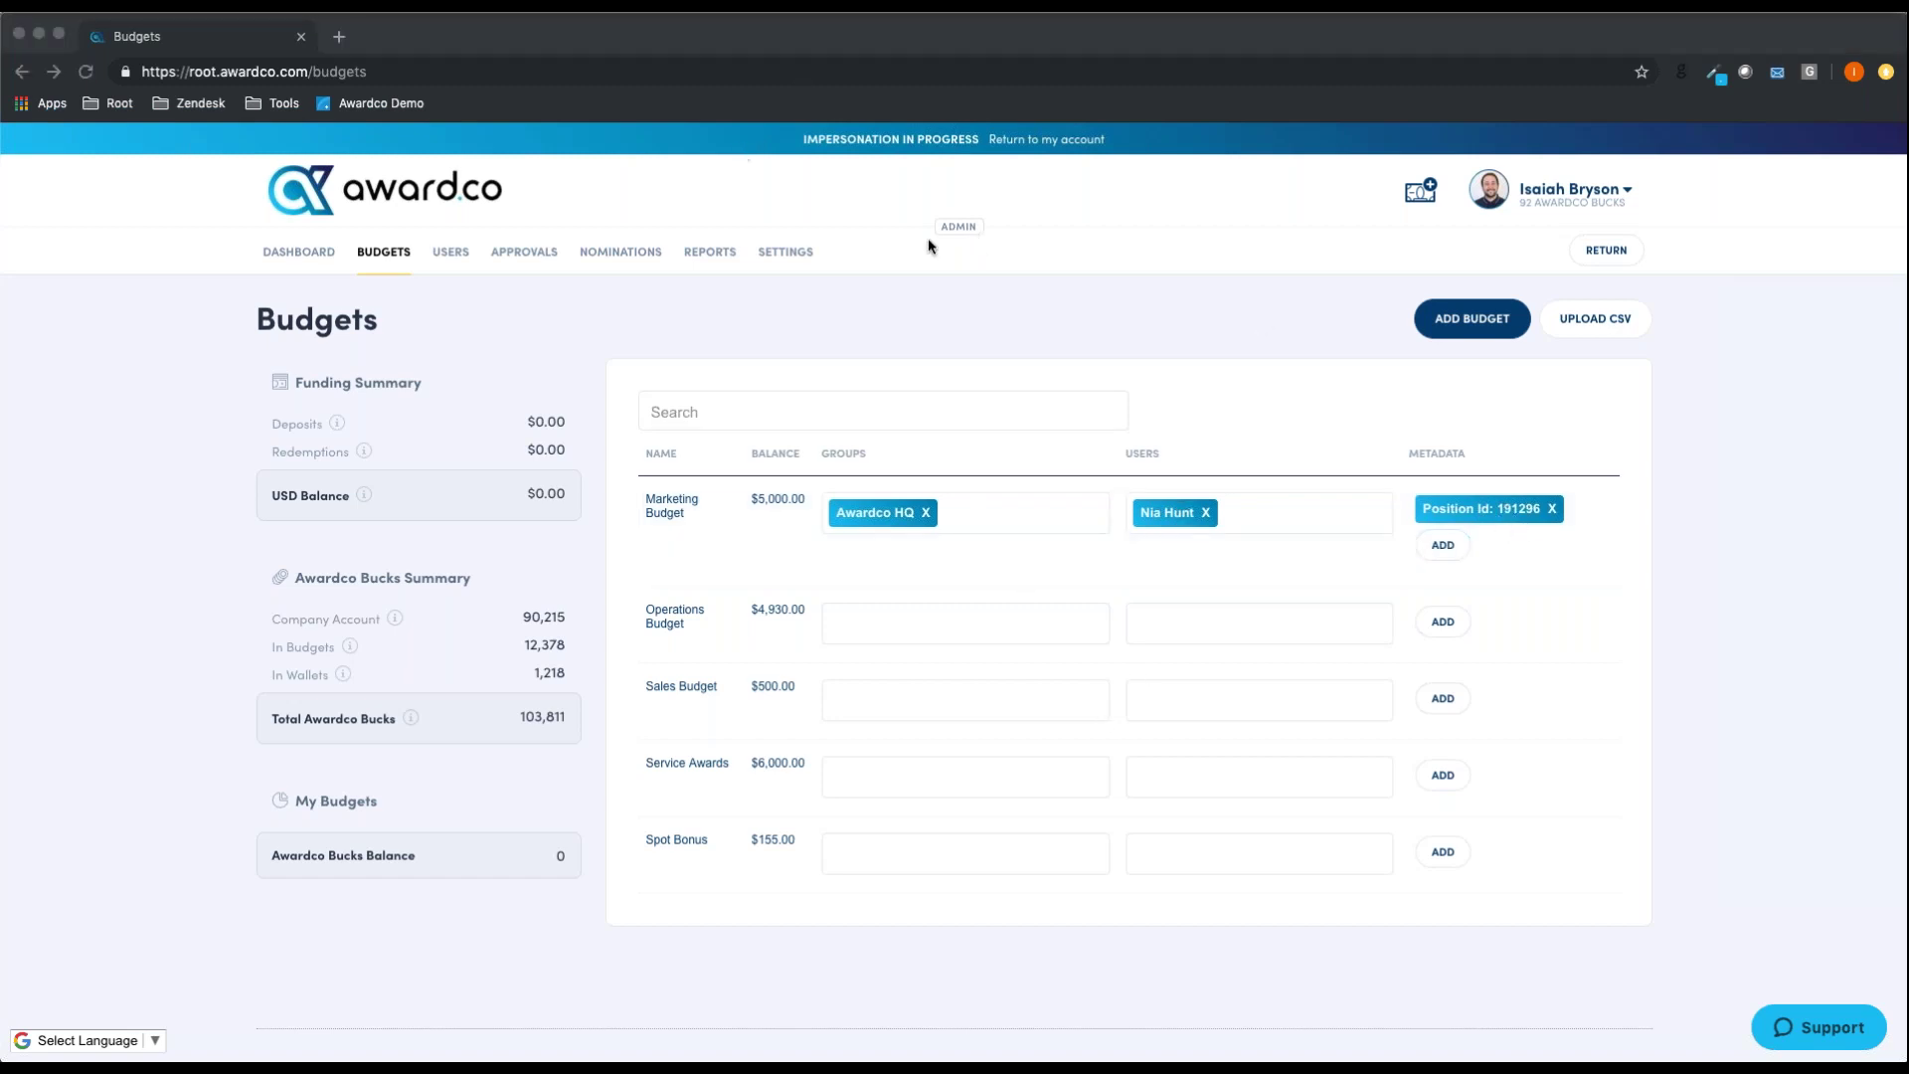
left_click(705, 147)
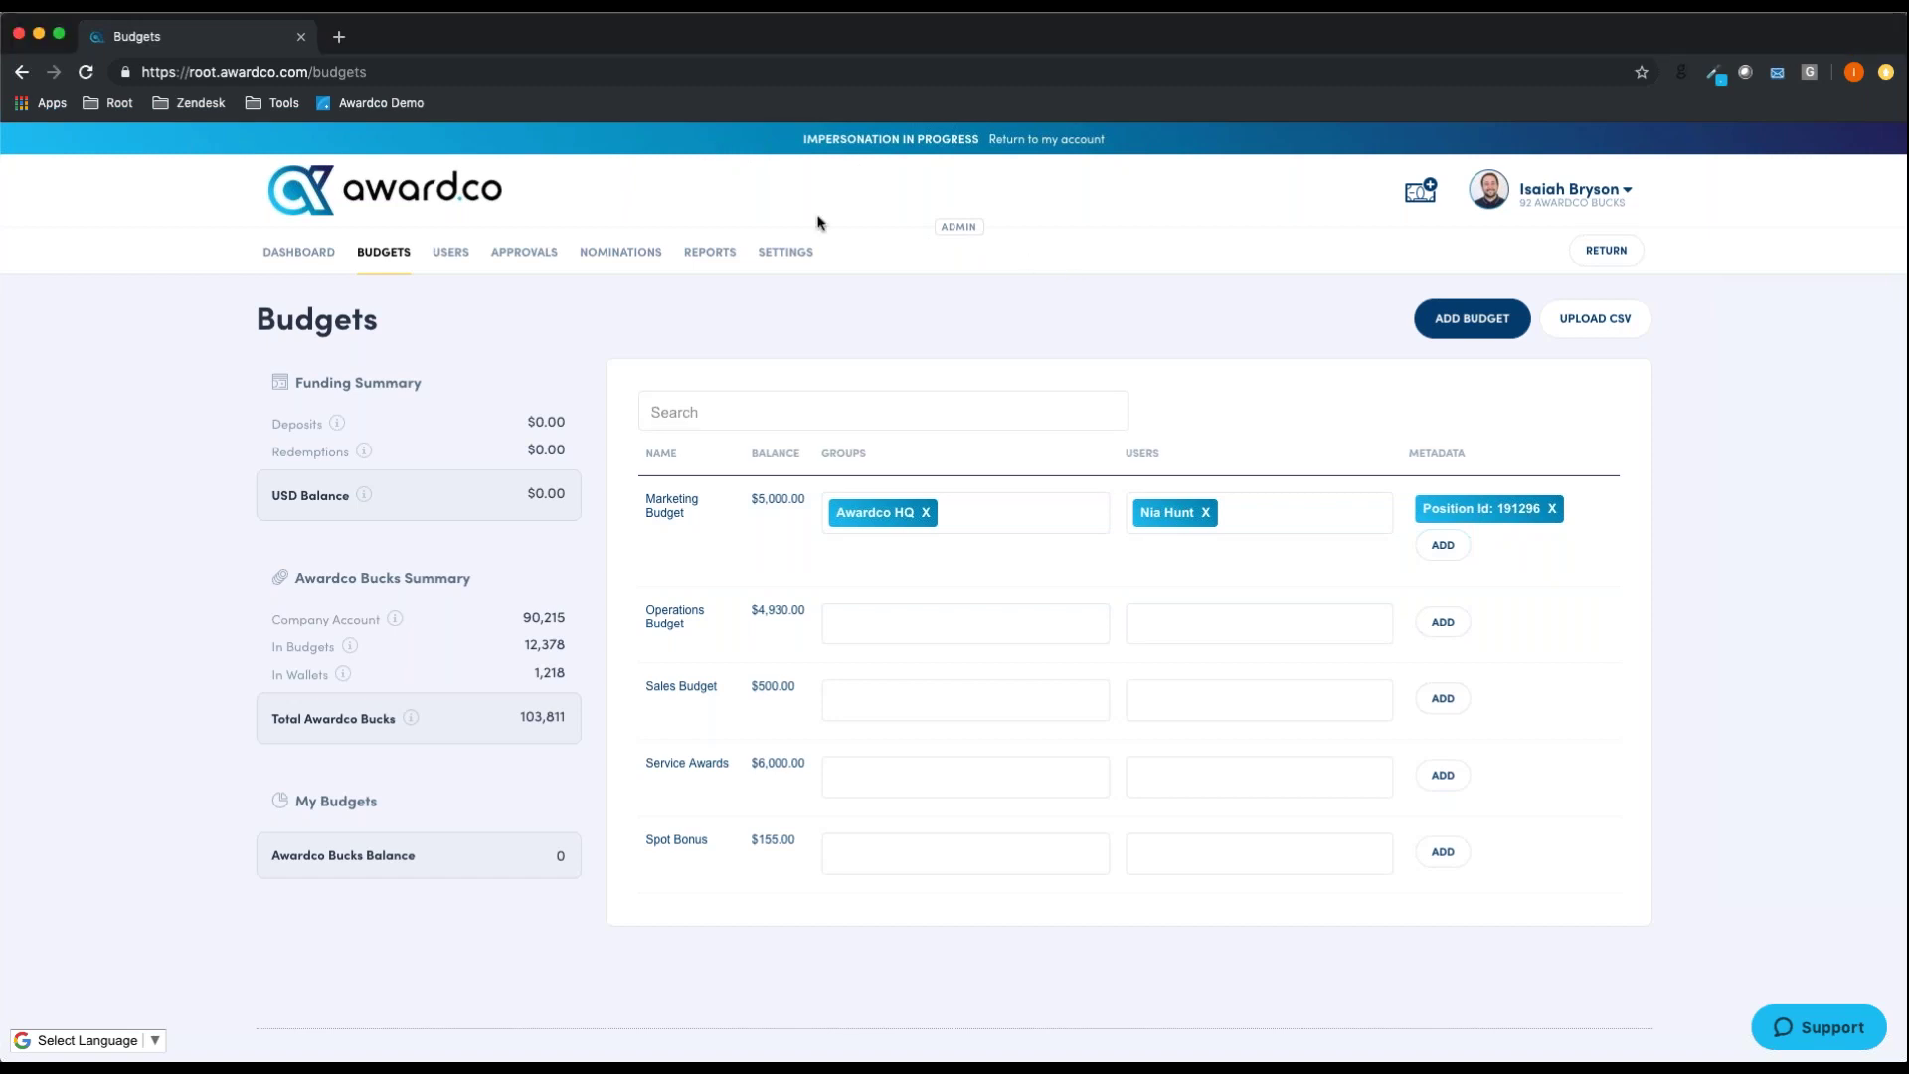
Remove the assigned user from the Marketing Budget and add the Marketing department as metadata.
left_click(1206, 513)
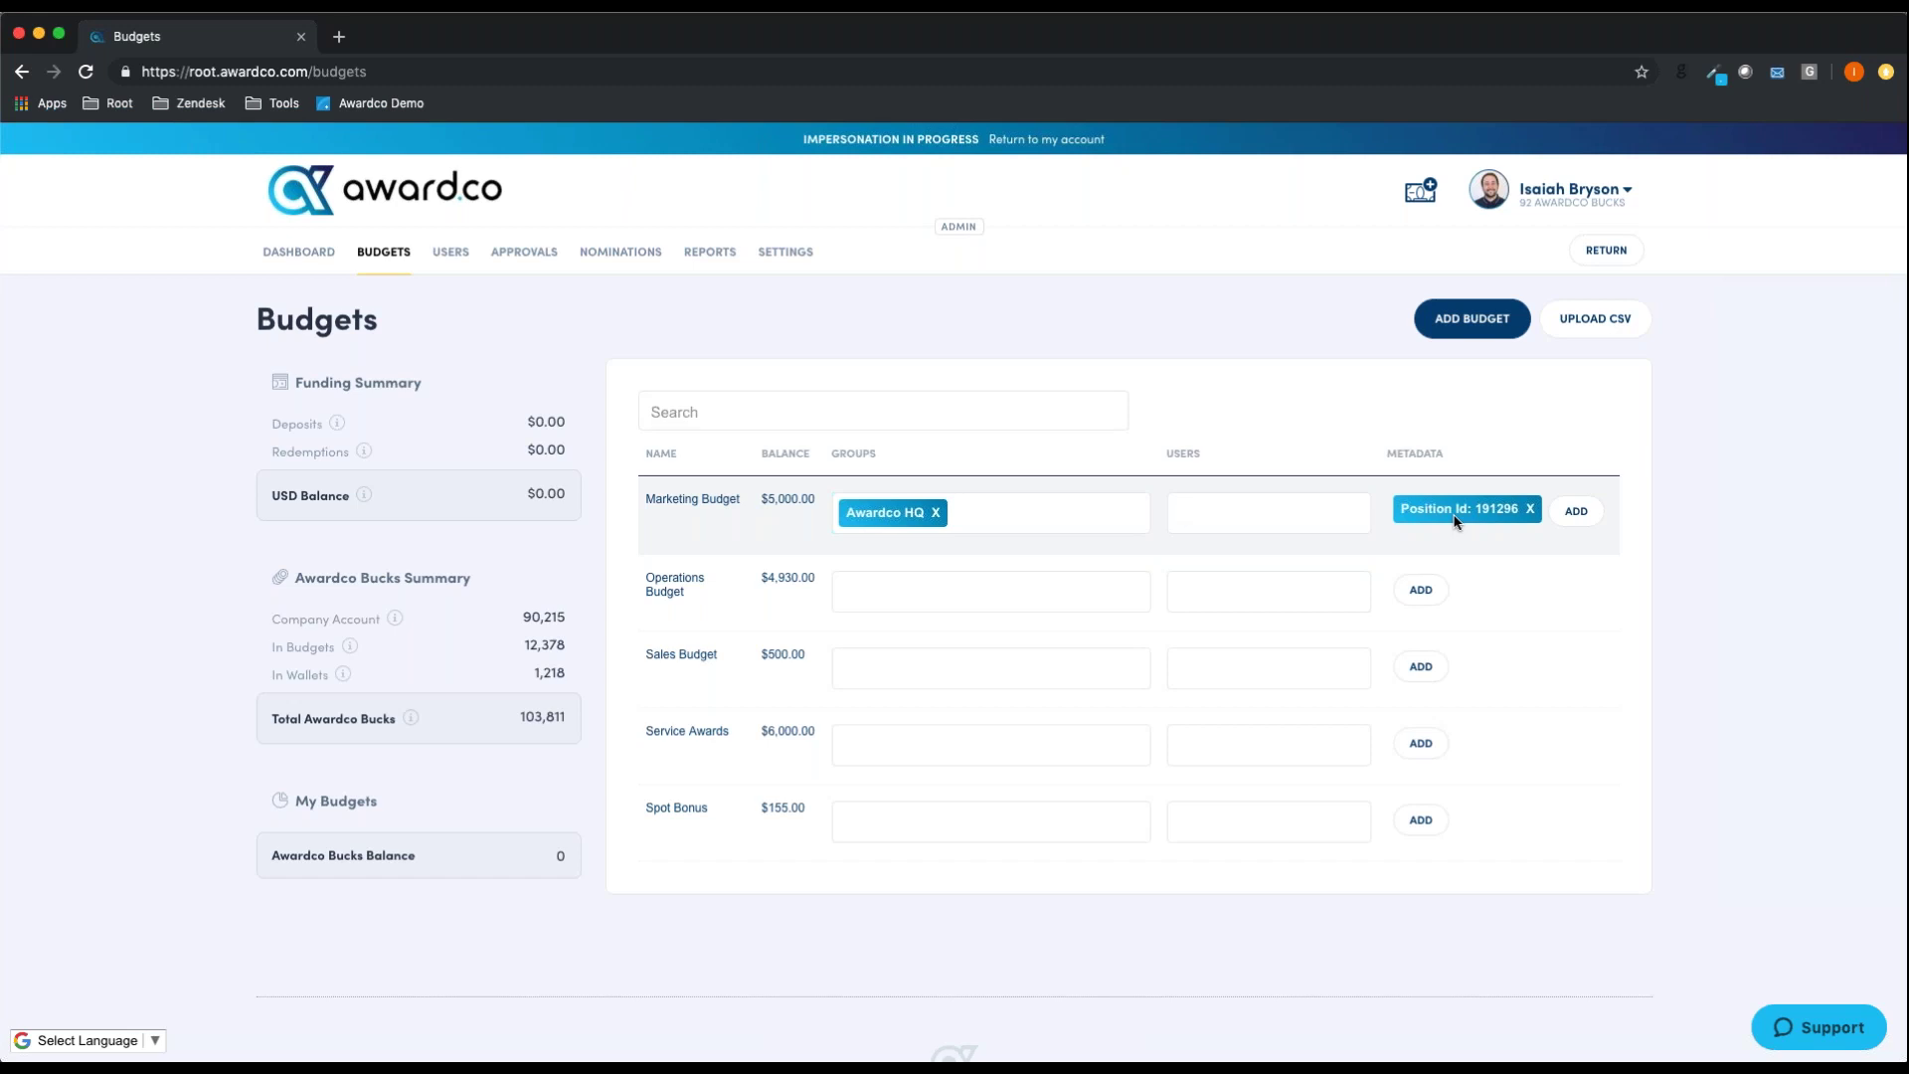
left_click(1577, 511)
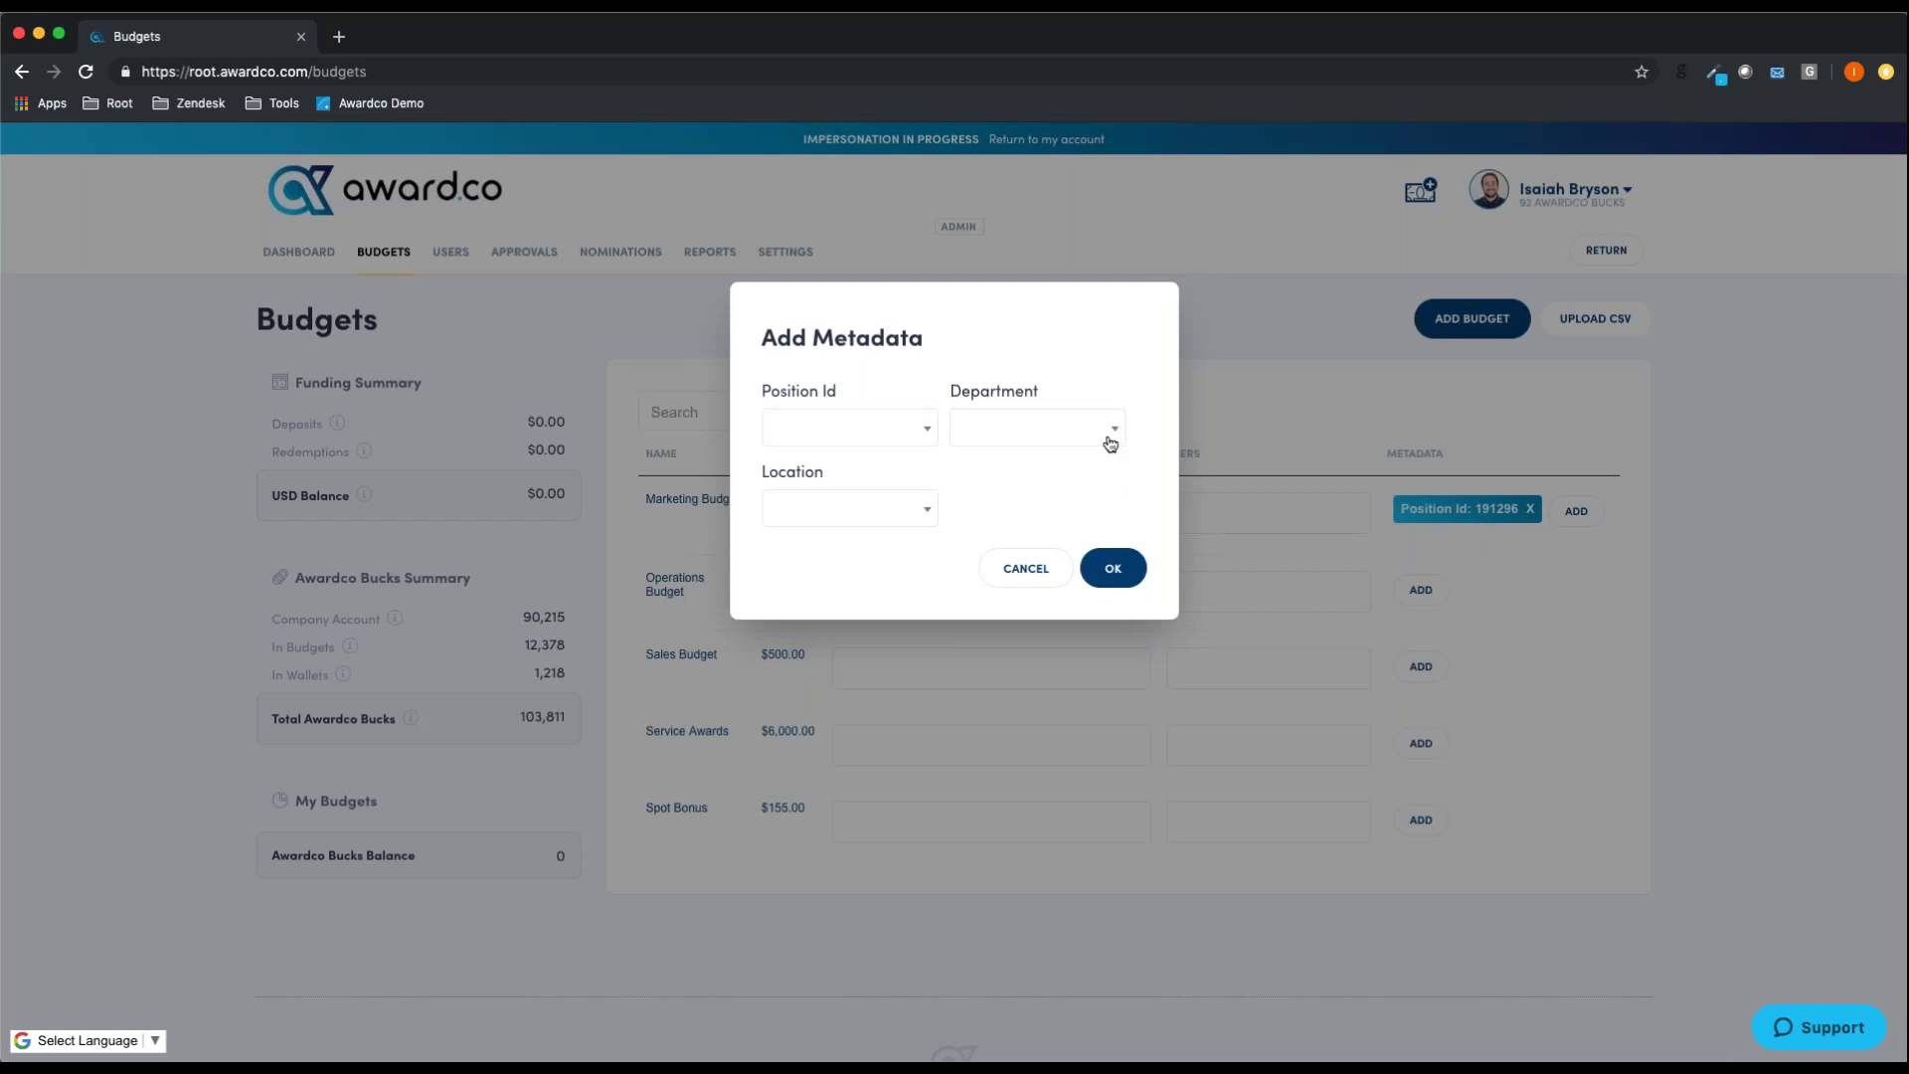
left_click(1106, 440)
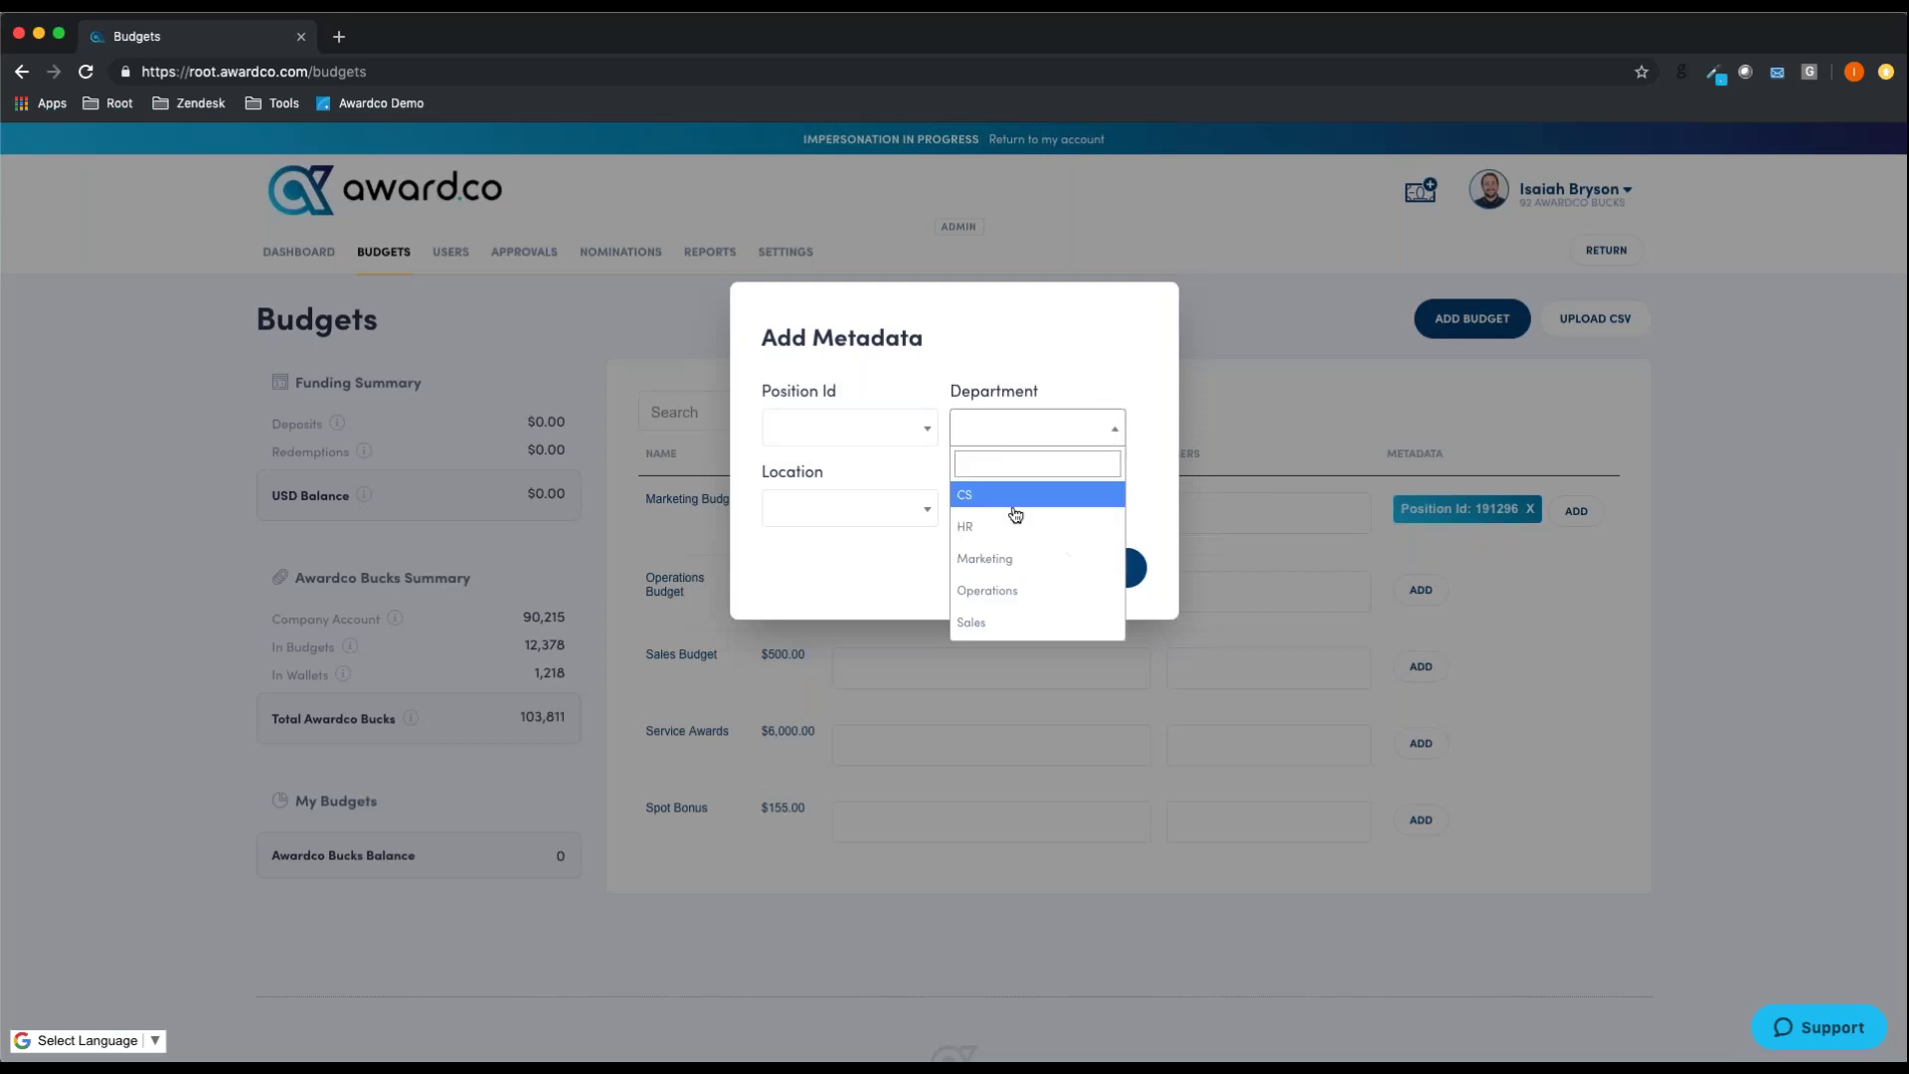
left_click(1001, 559)
left_click(1114, 603)
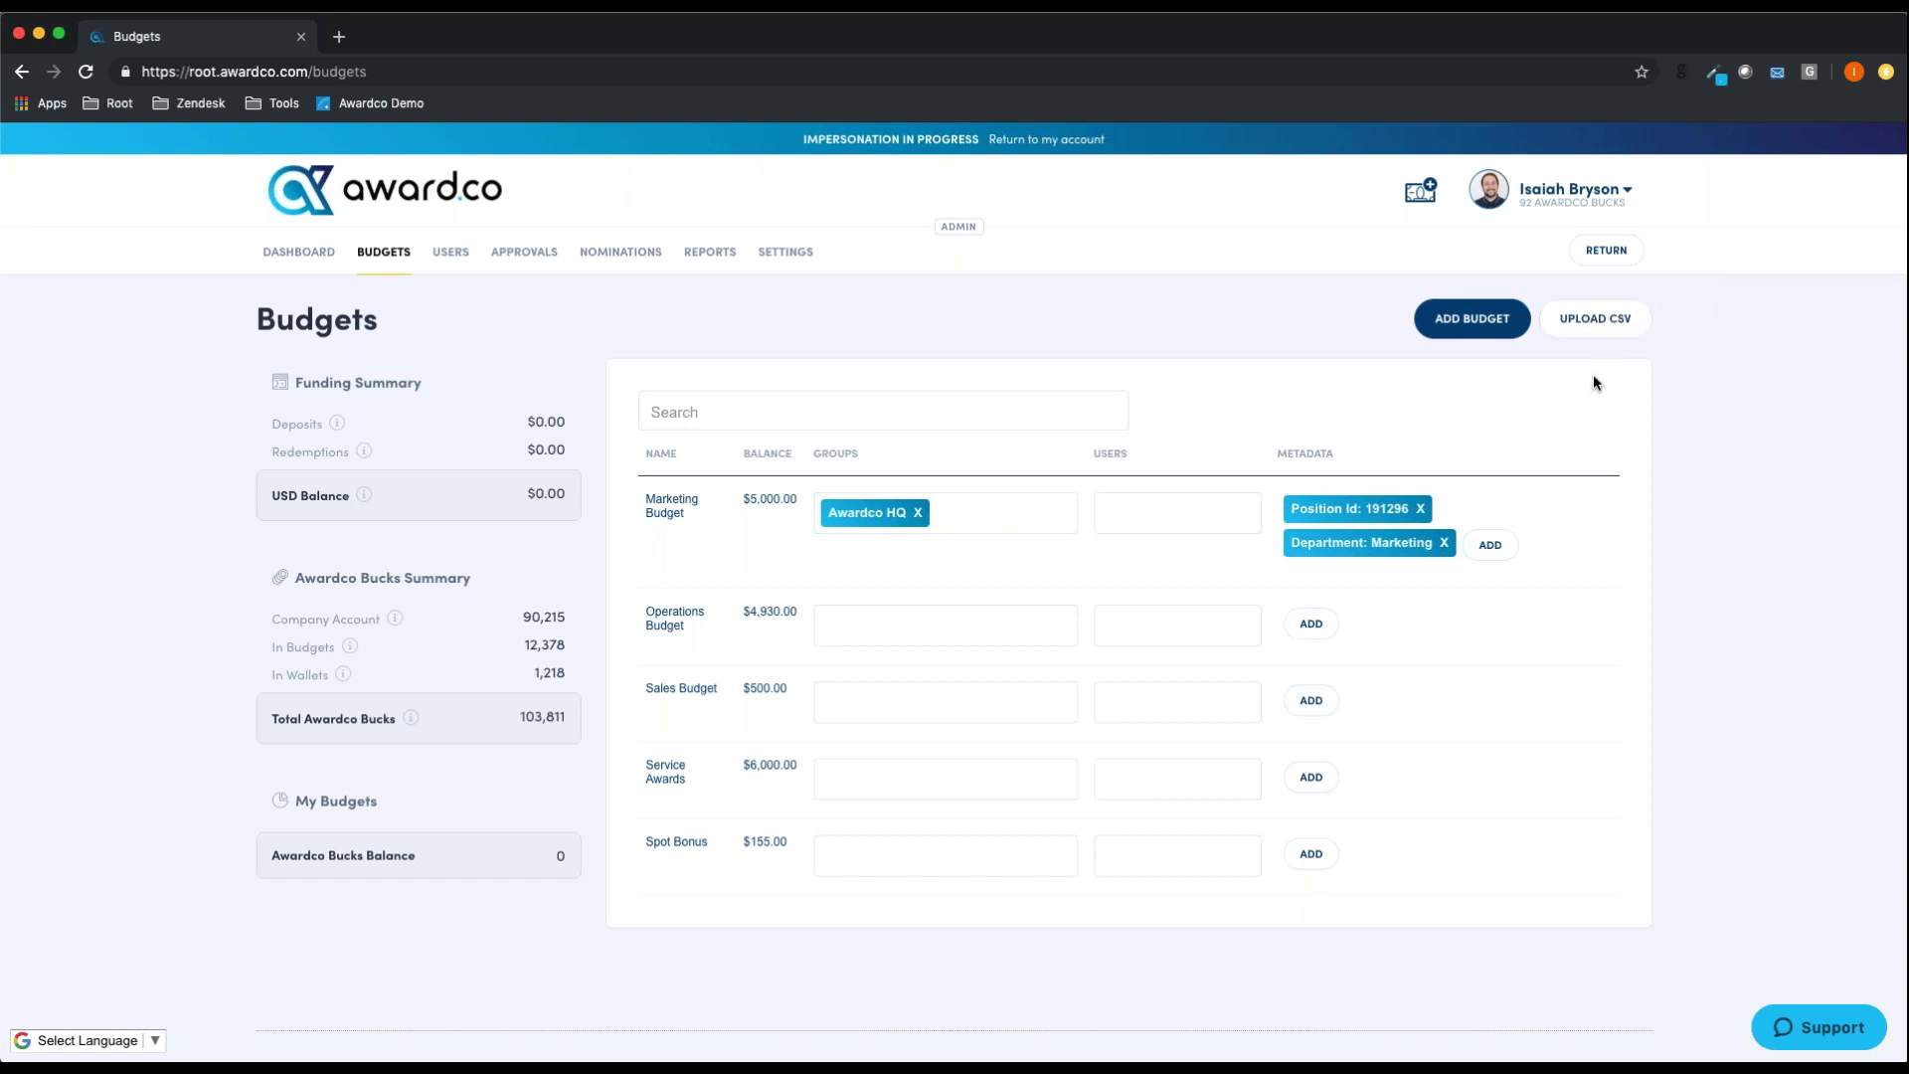
View the budget CSV upload options and close them, switching to the budgets.webinar spreadsheet in Excel.
left_click(1590, 333)
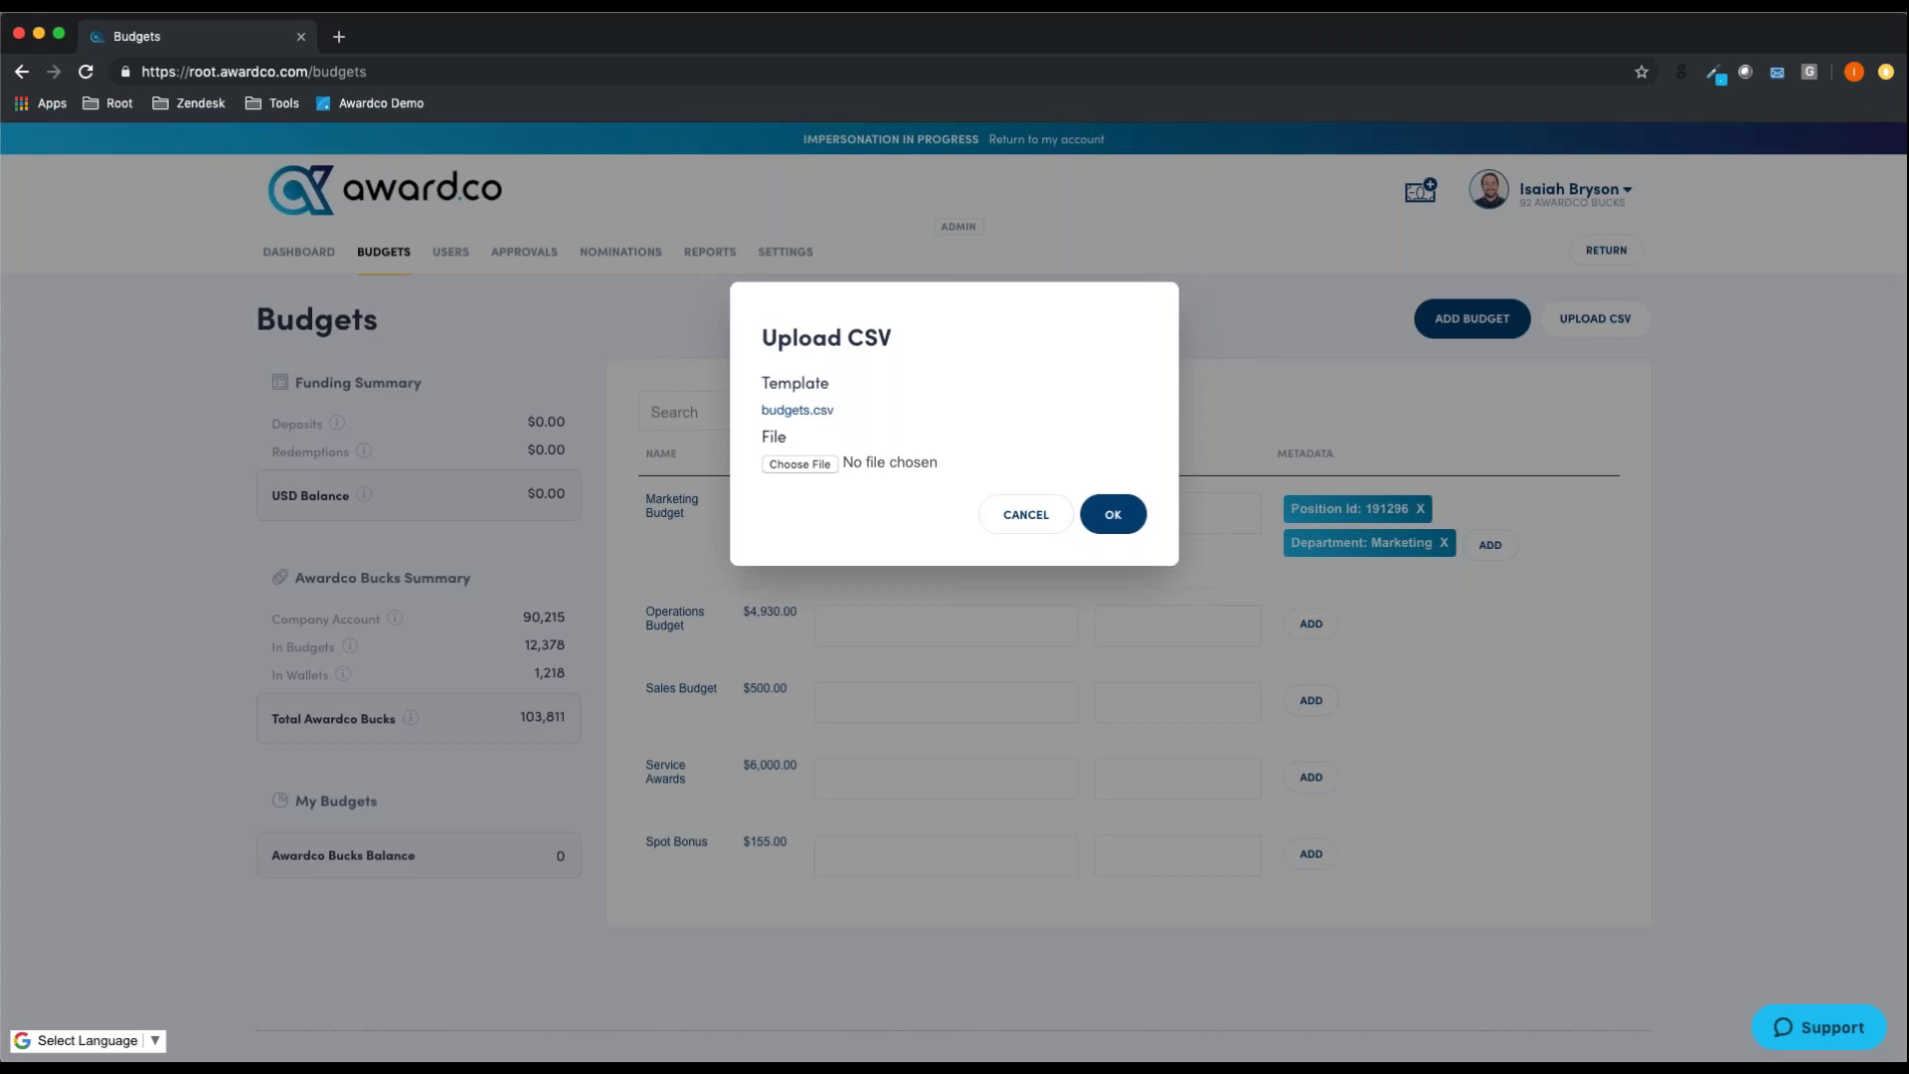
left_click(1025, 514)
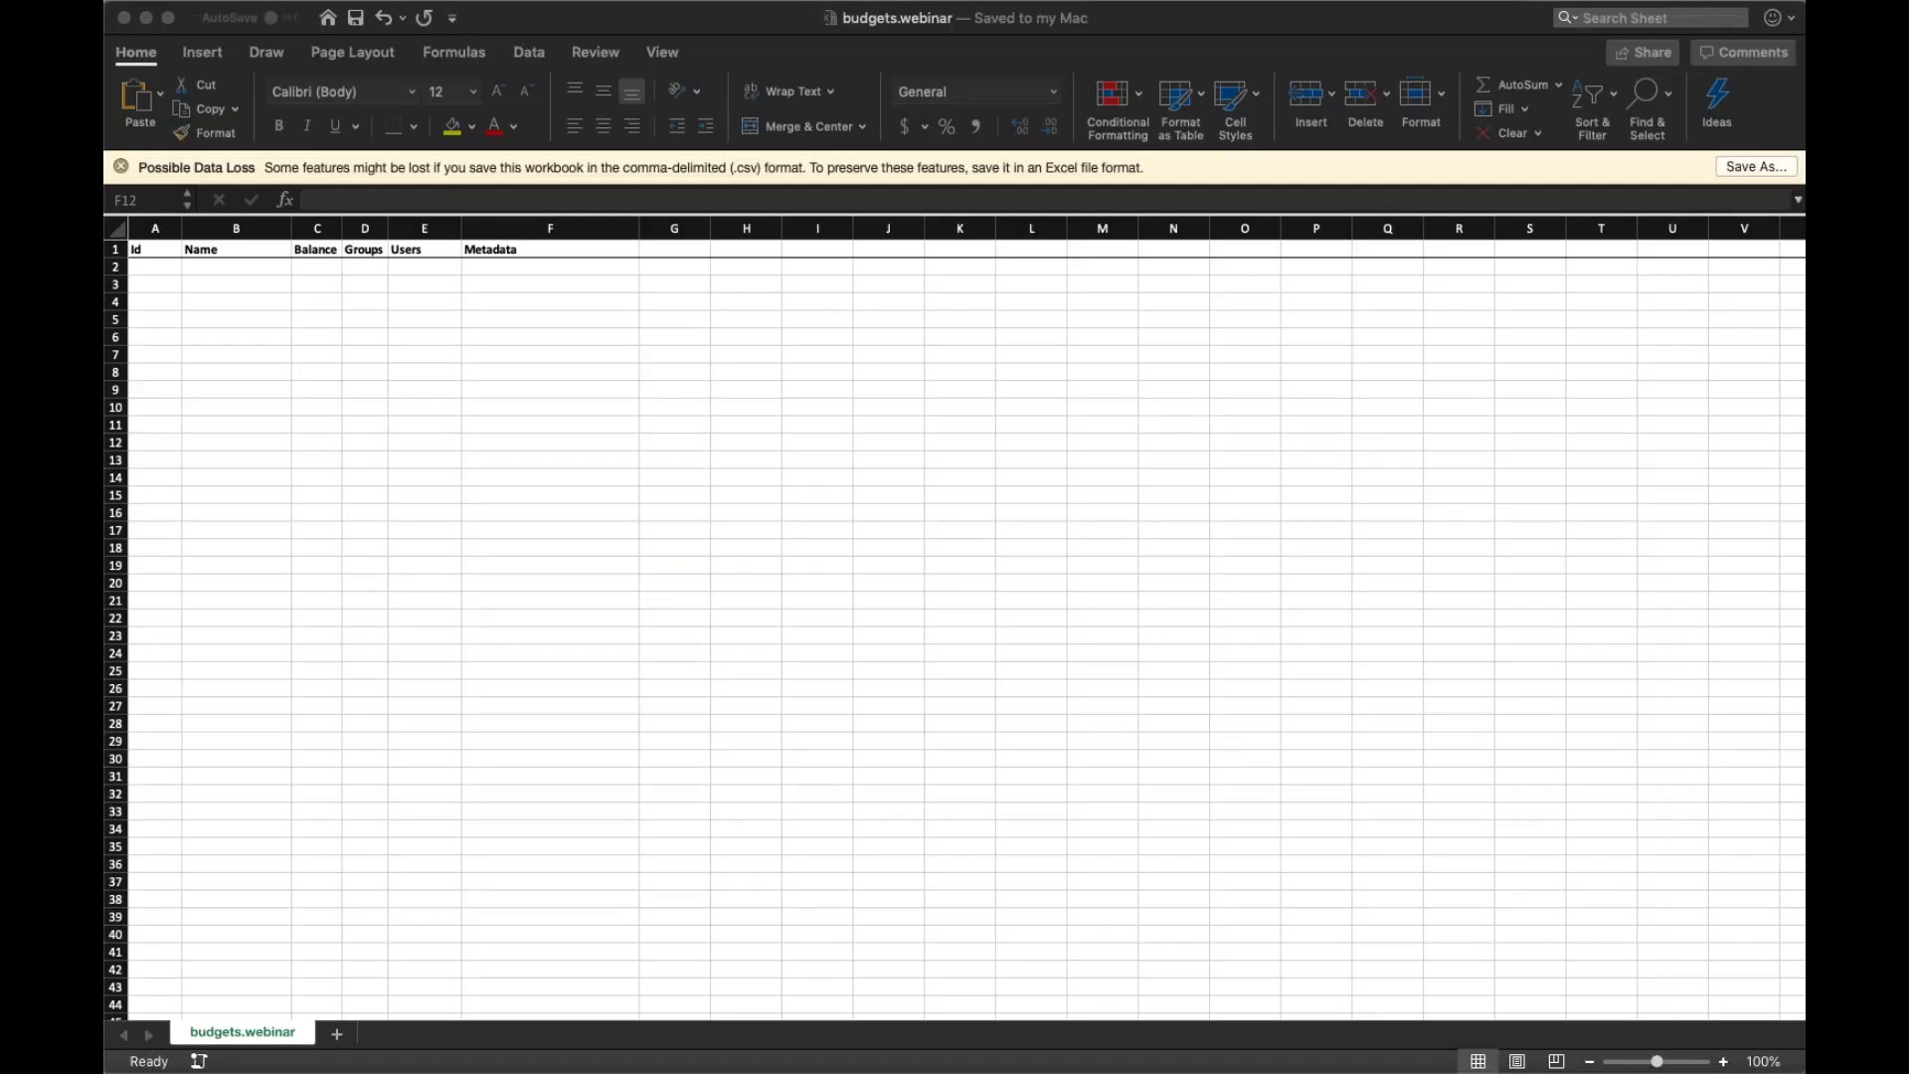
left_click(550, 372)
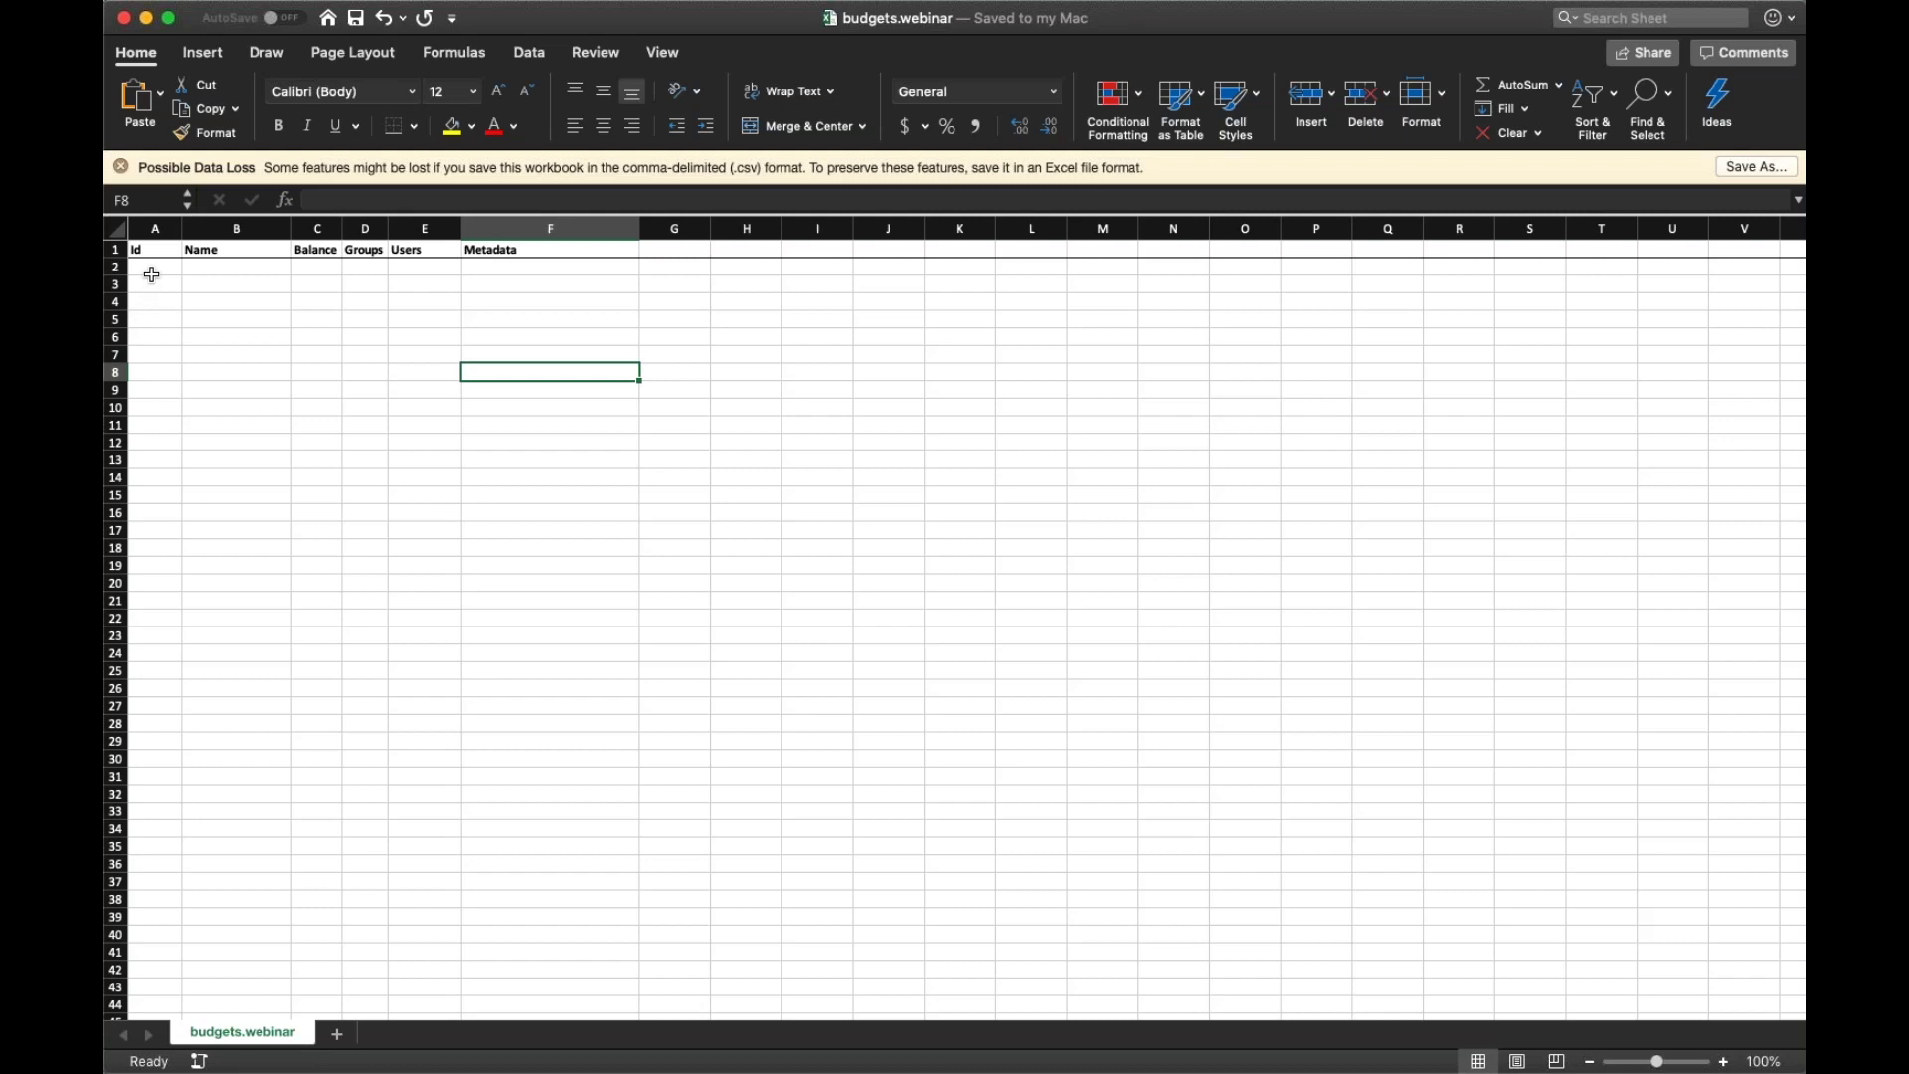
Fill row 2 of the sheet with the name Marketing Budget and a balance of 5000.
left_click(236, 272)
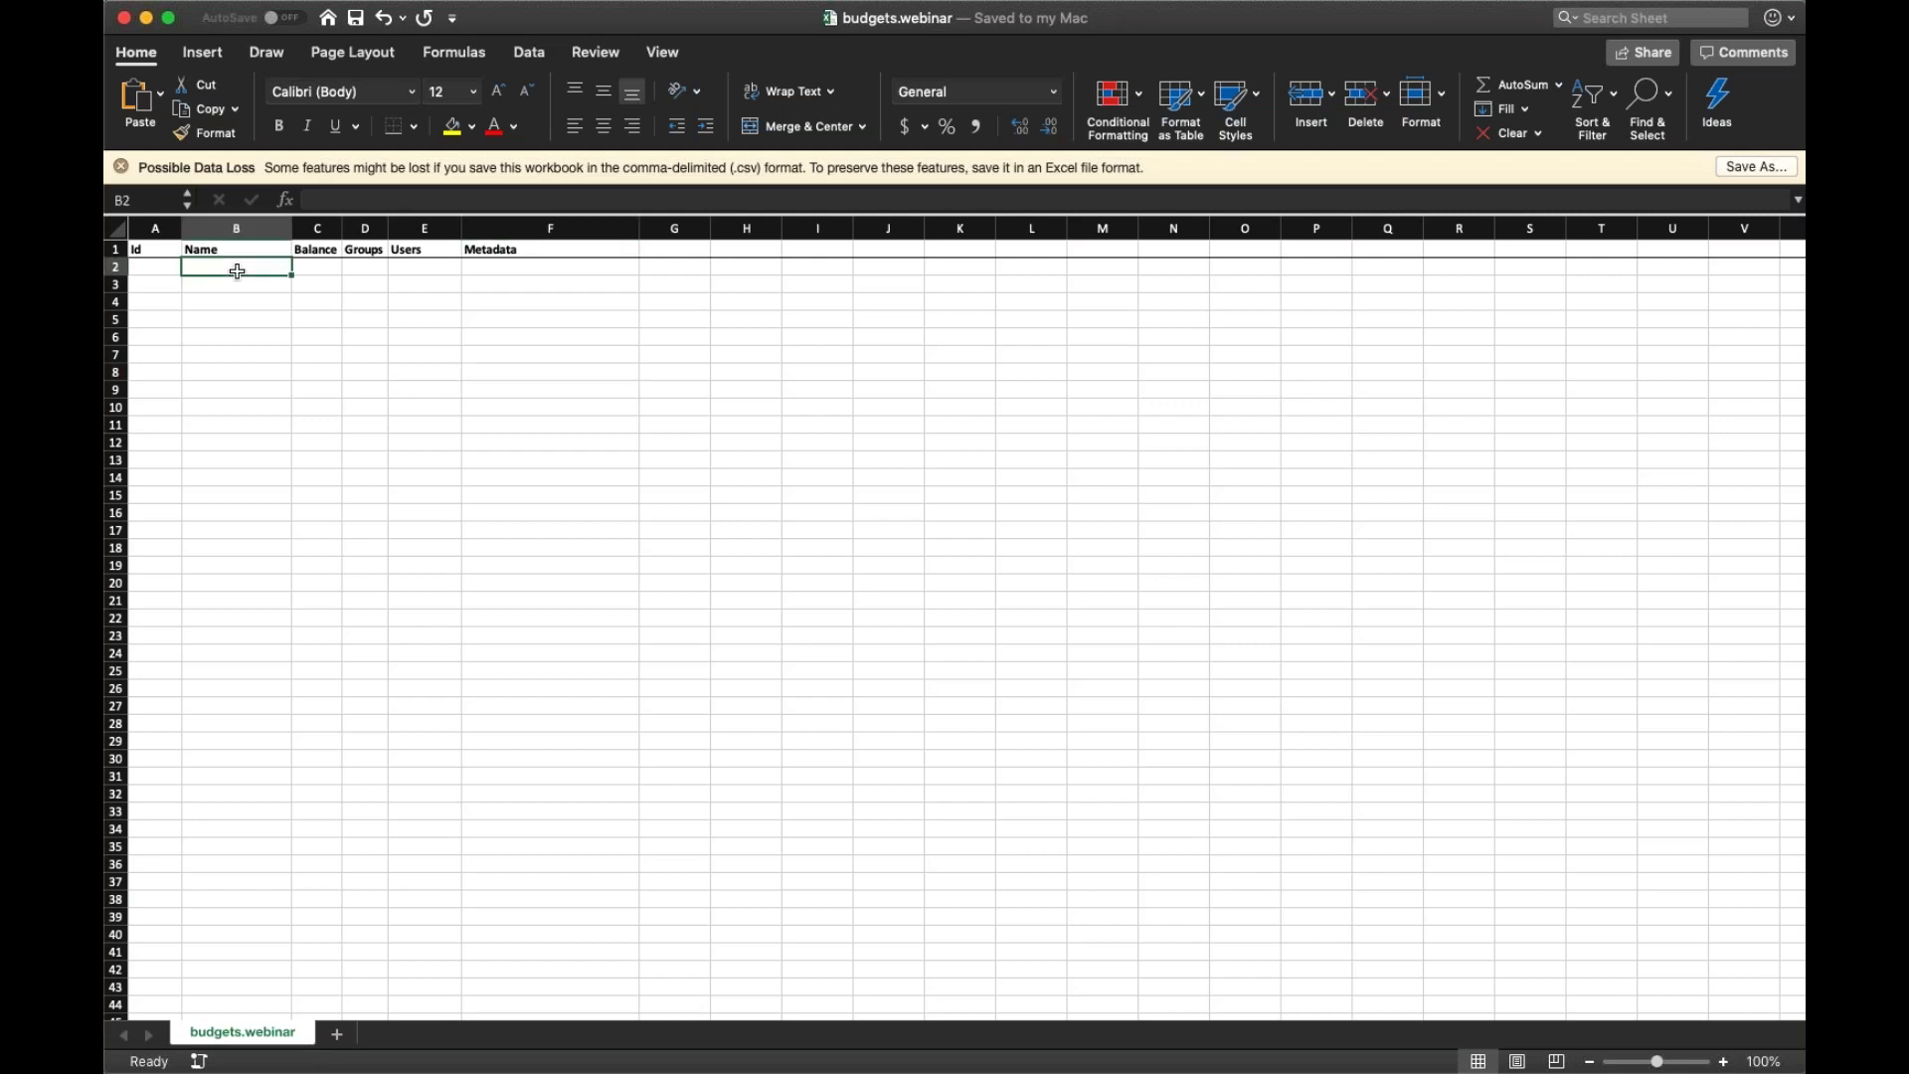
type("Marketing Budget")
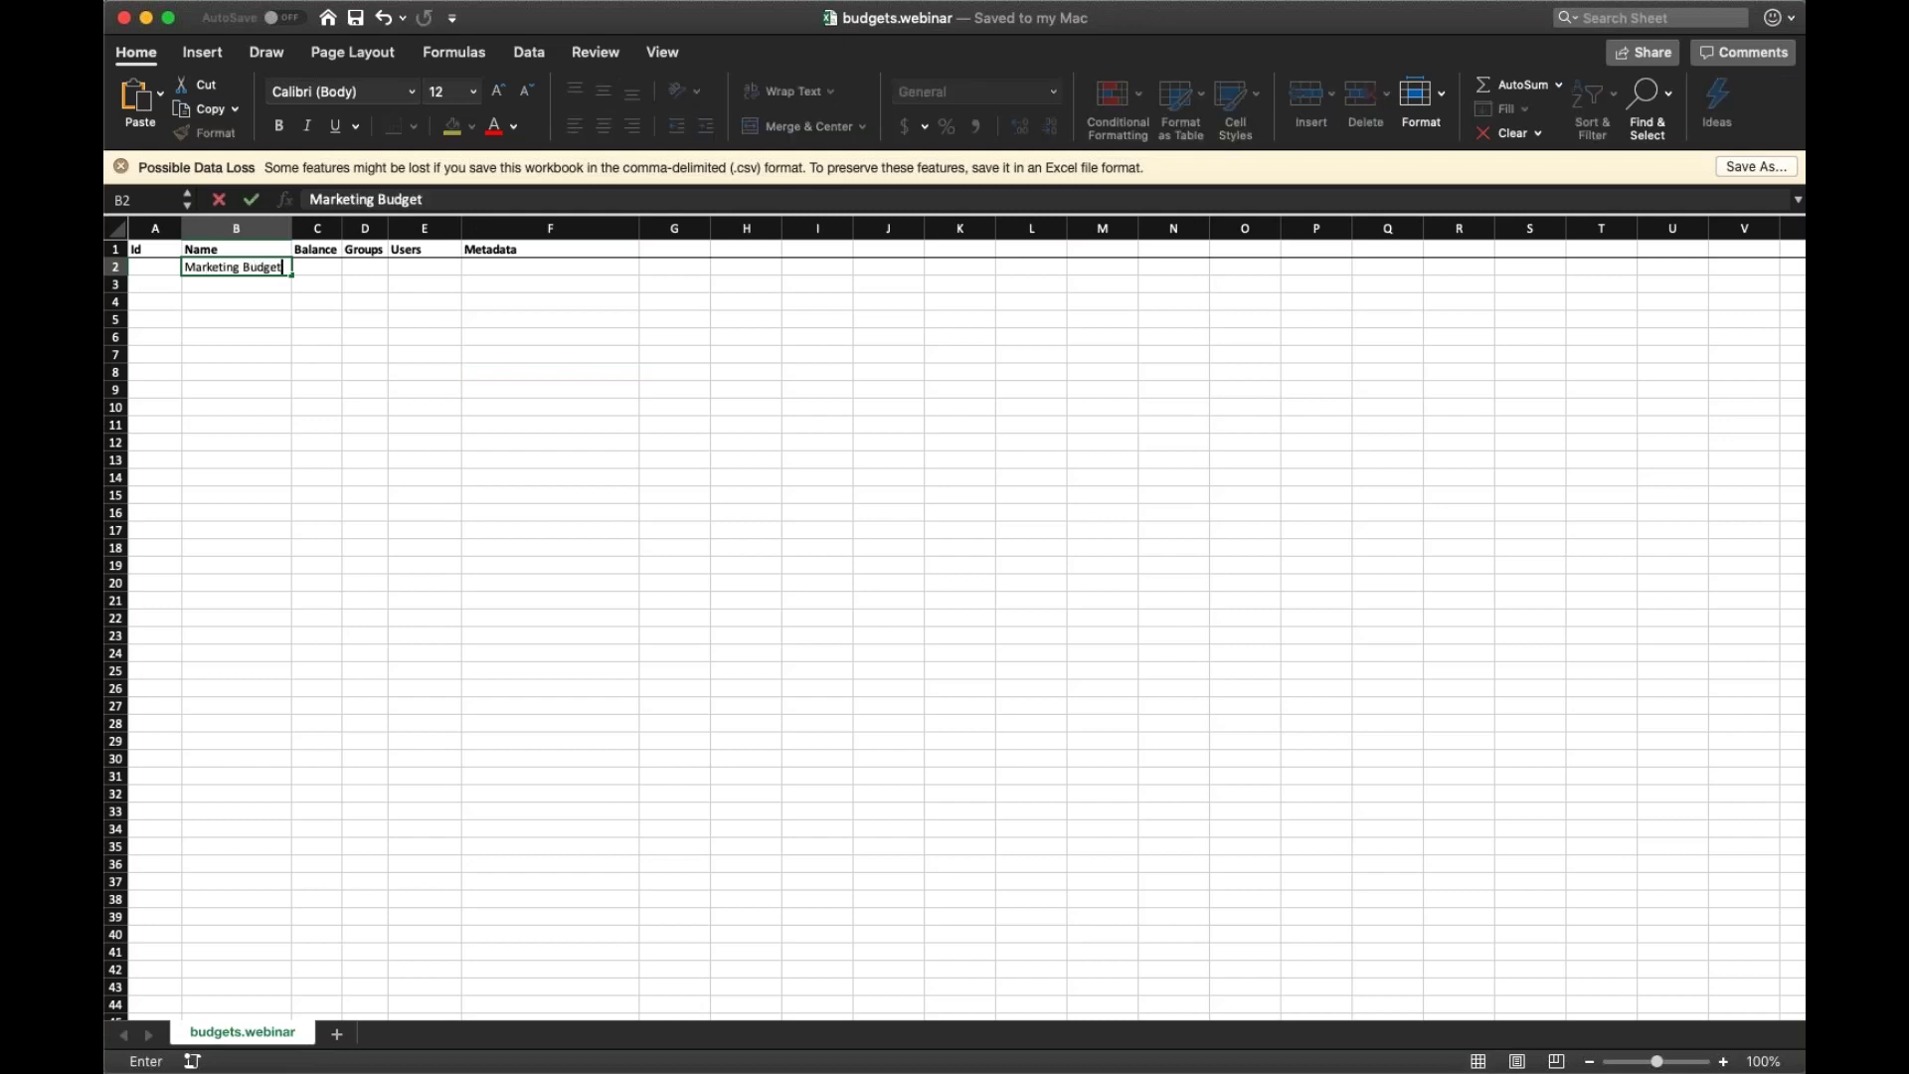
left_click(328, 273)
type("5000")
left_click(365, 303)
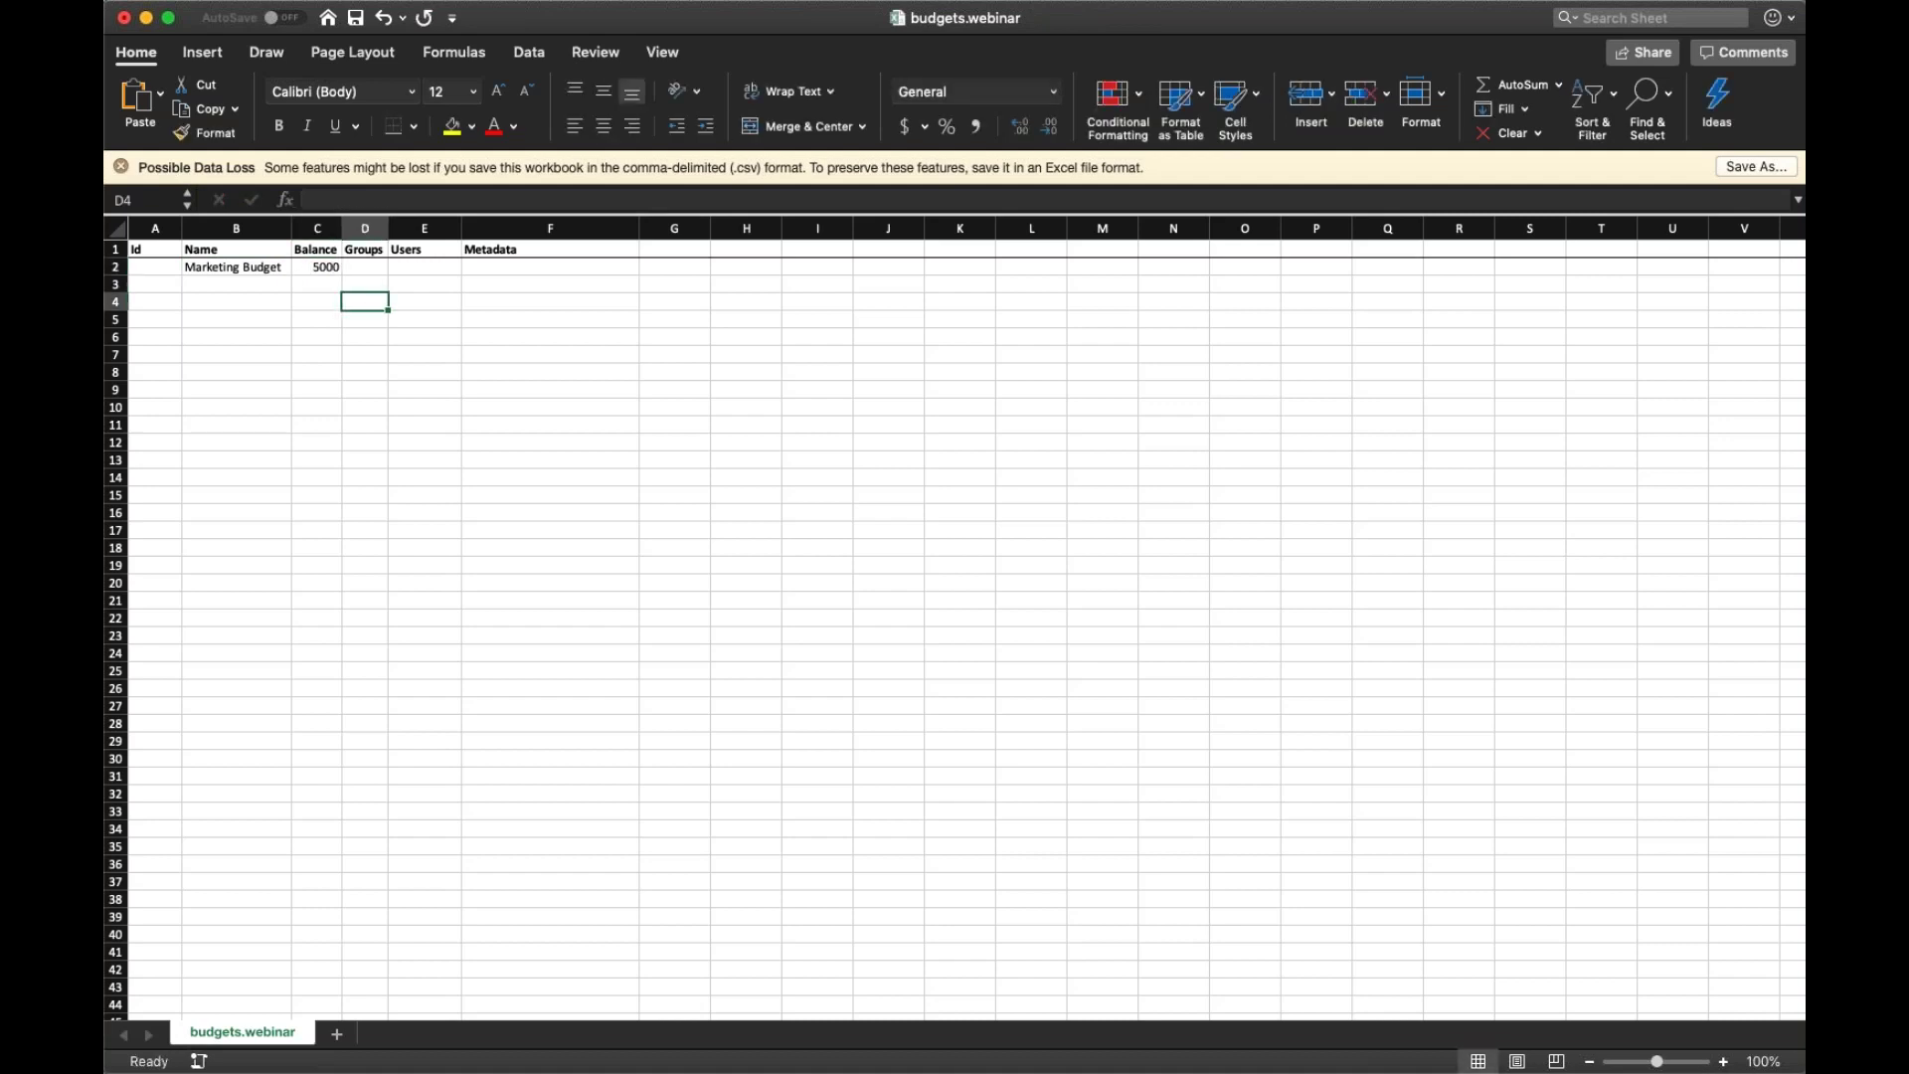
Enter the user's ID in the Users column of the Marketing Budget row, leaving Groups and Metadata empty.
left_click(373, 268)
left_click(419, 275)
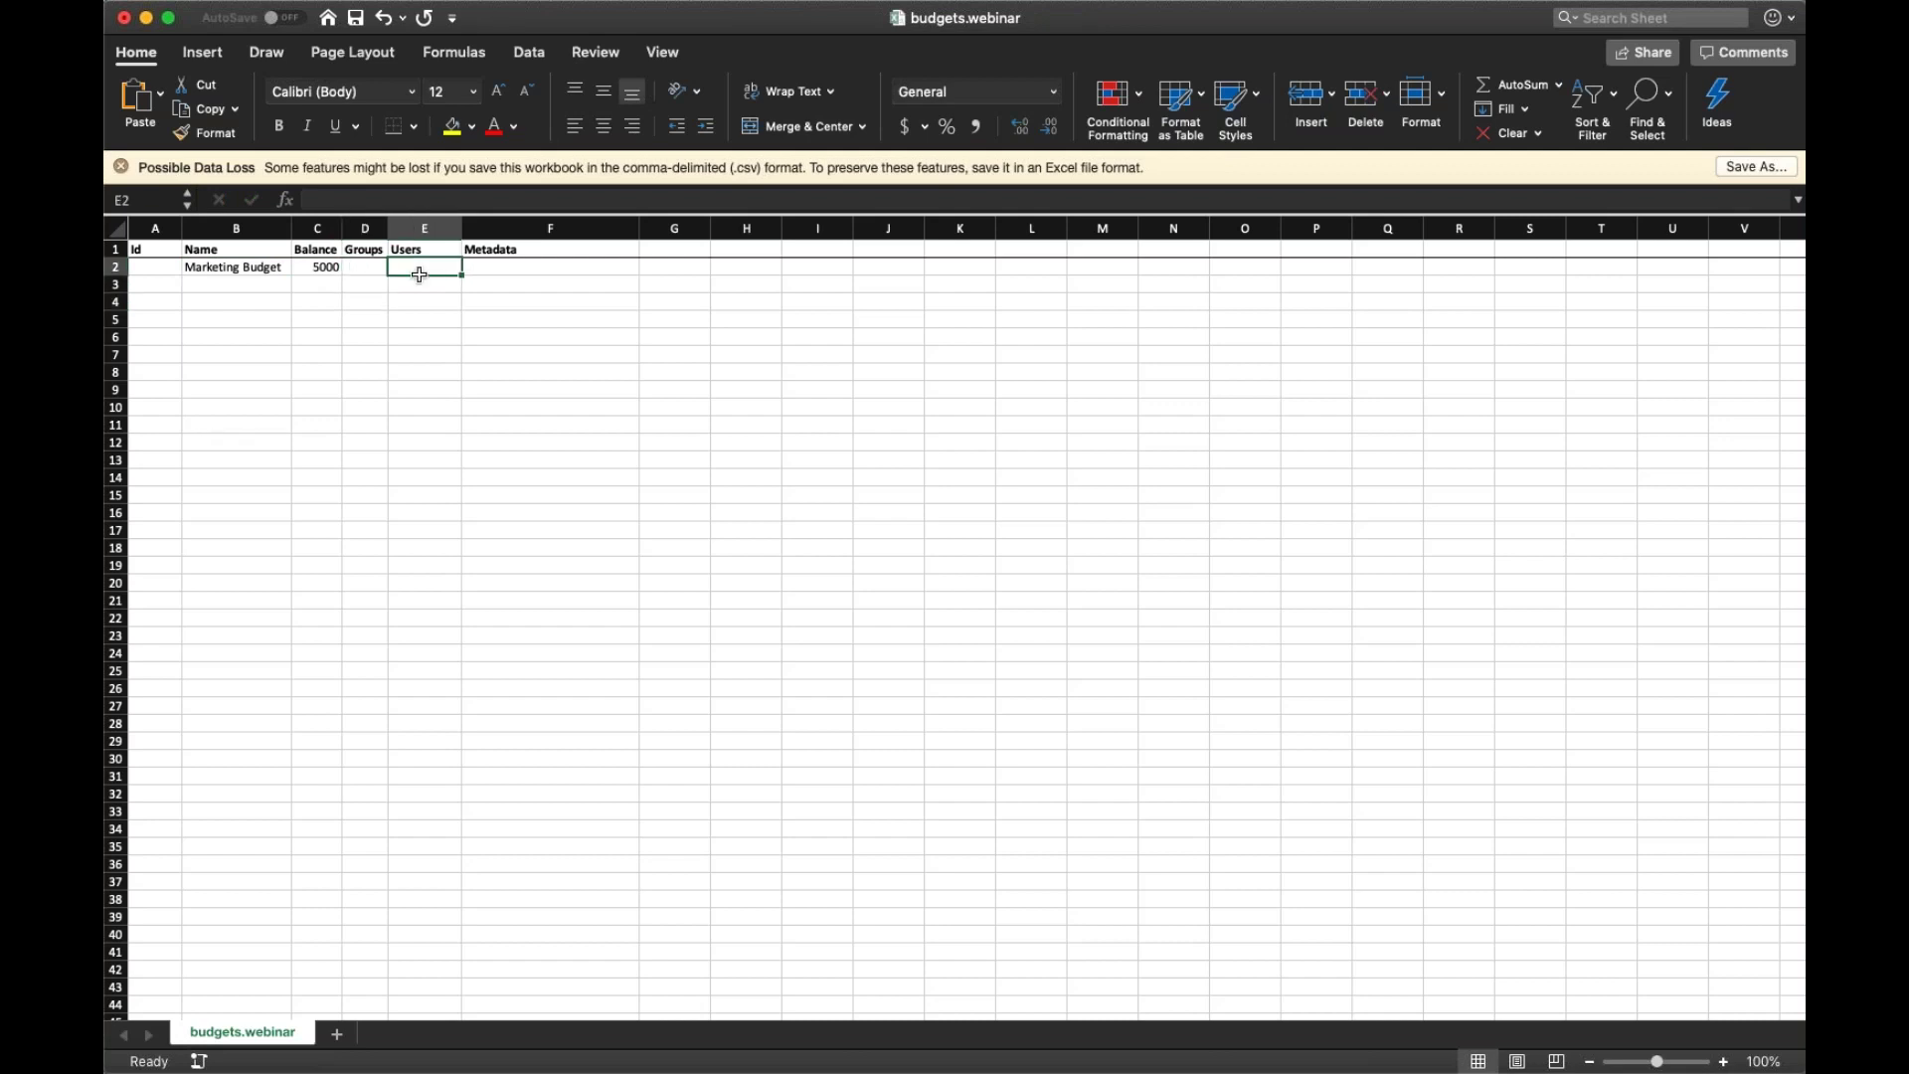
left_click(486, 274)
left_click(418, 266)
type("3391")
left_click(457, 364)
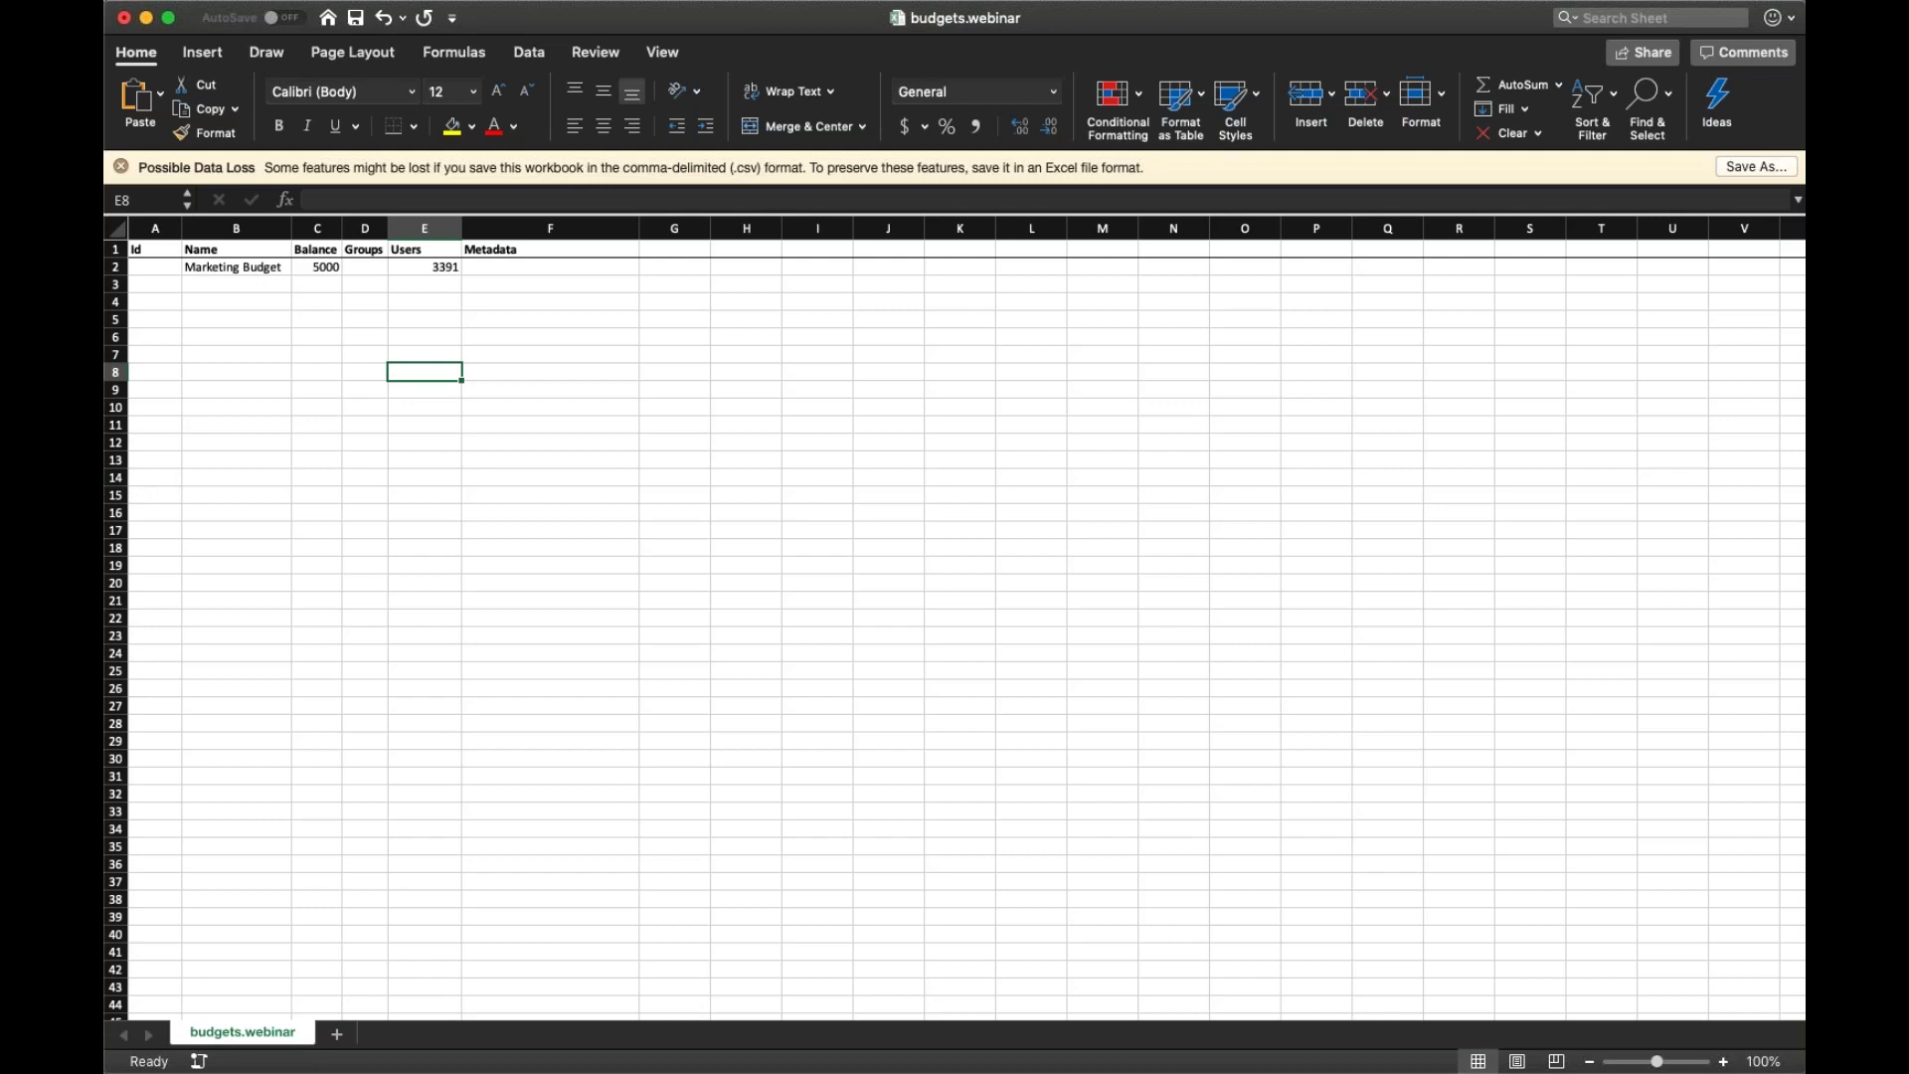
Switch to the budgets.current workbook and examine the Id and Name columns of the existing budgets.
key("super+Tab")
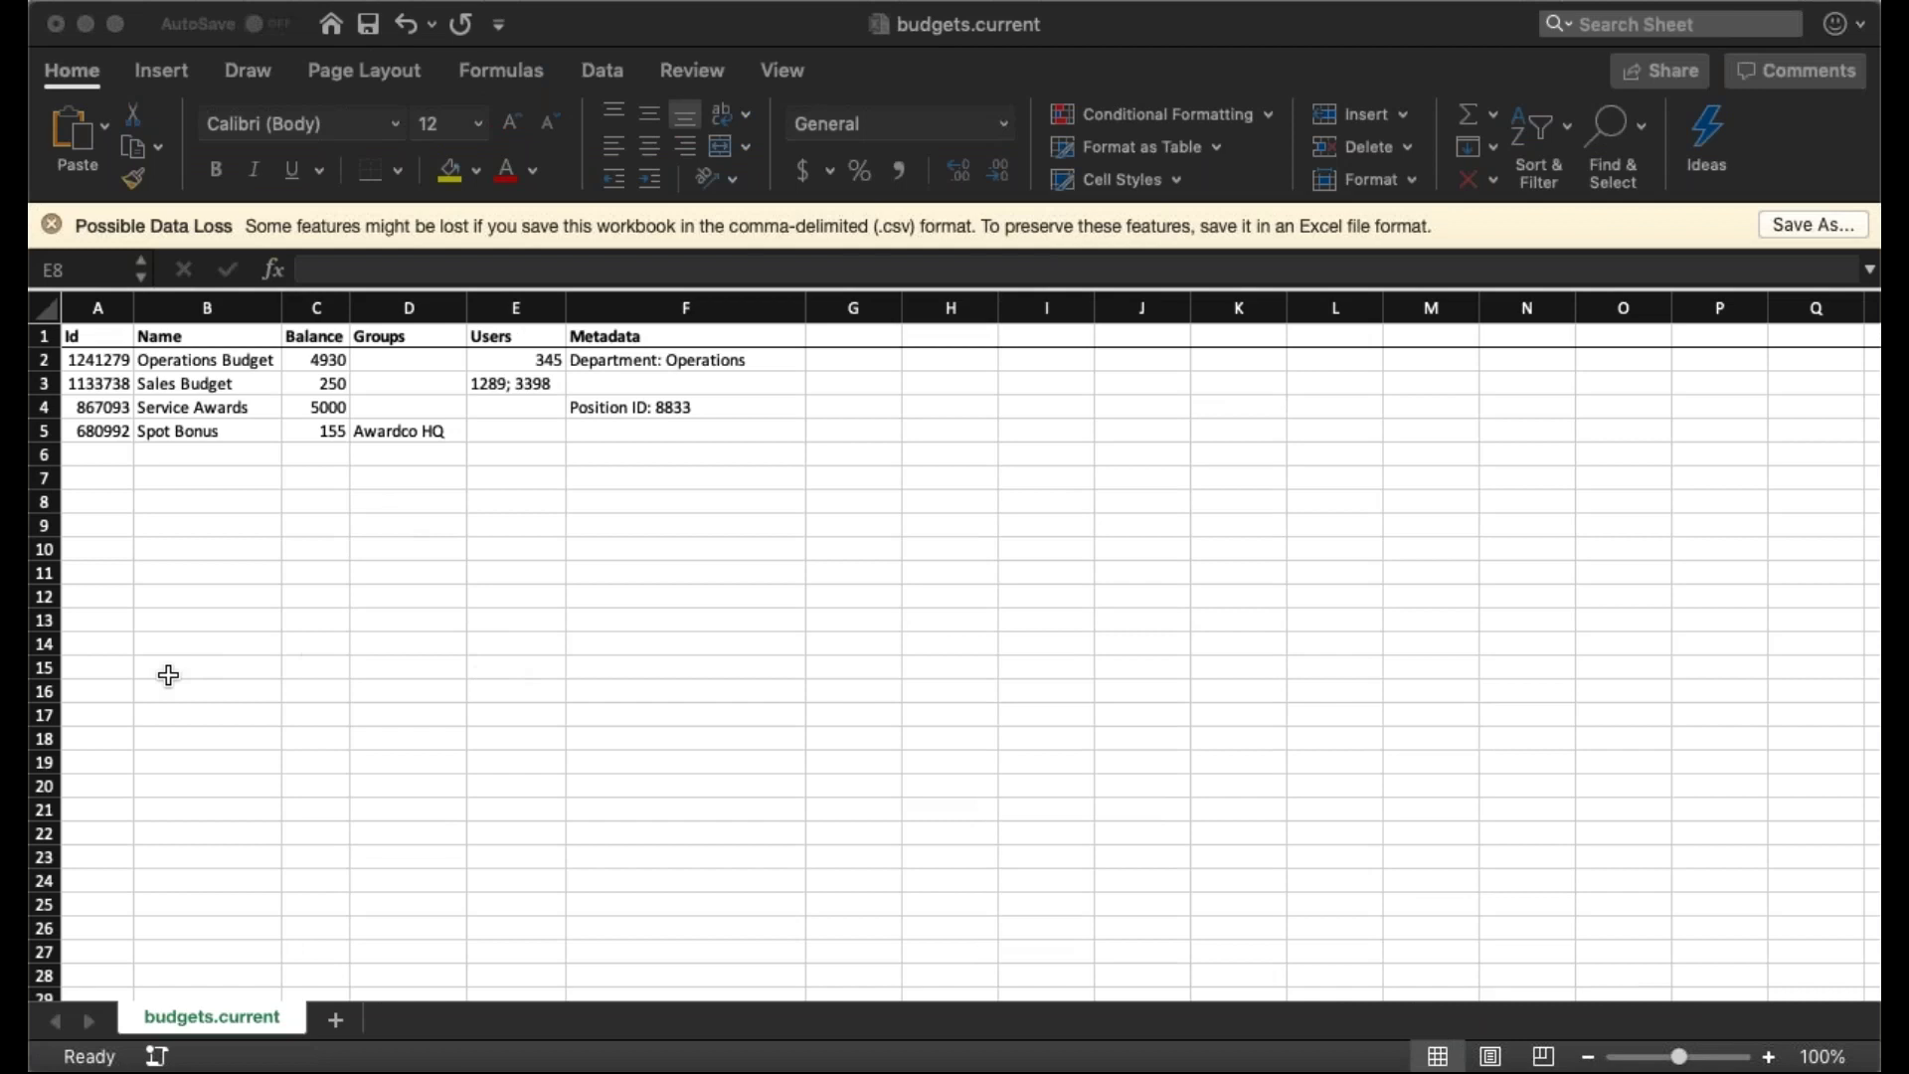
left_click(686, 739)
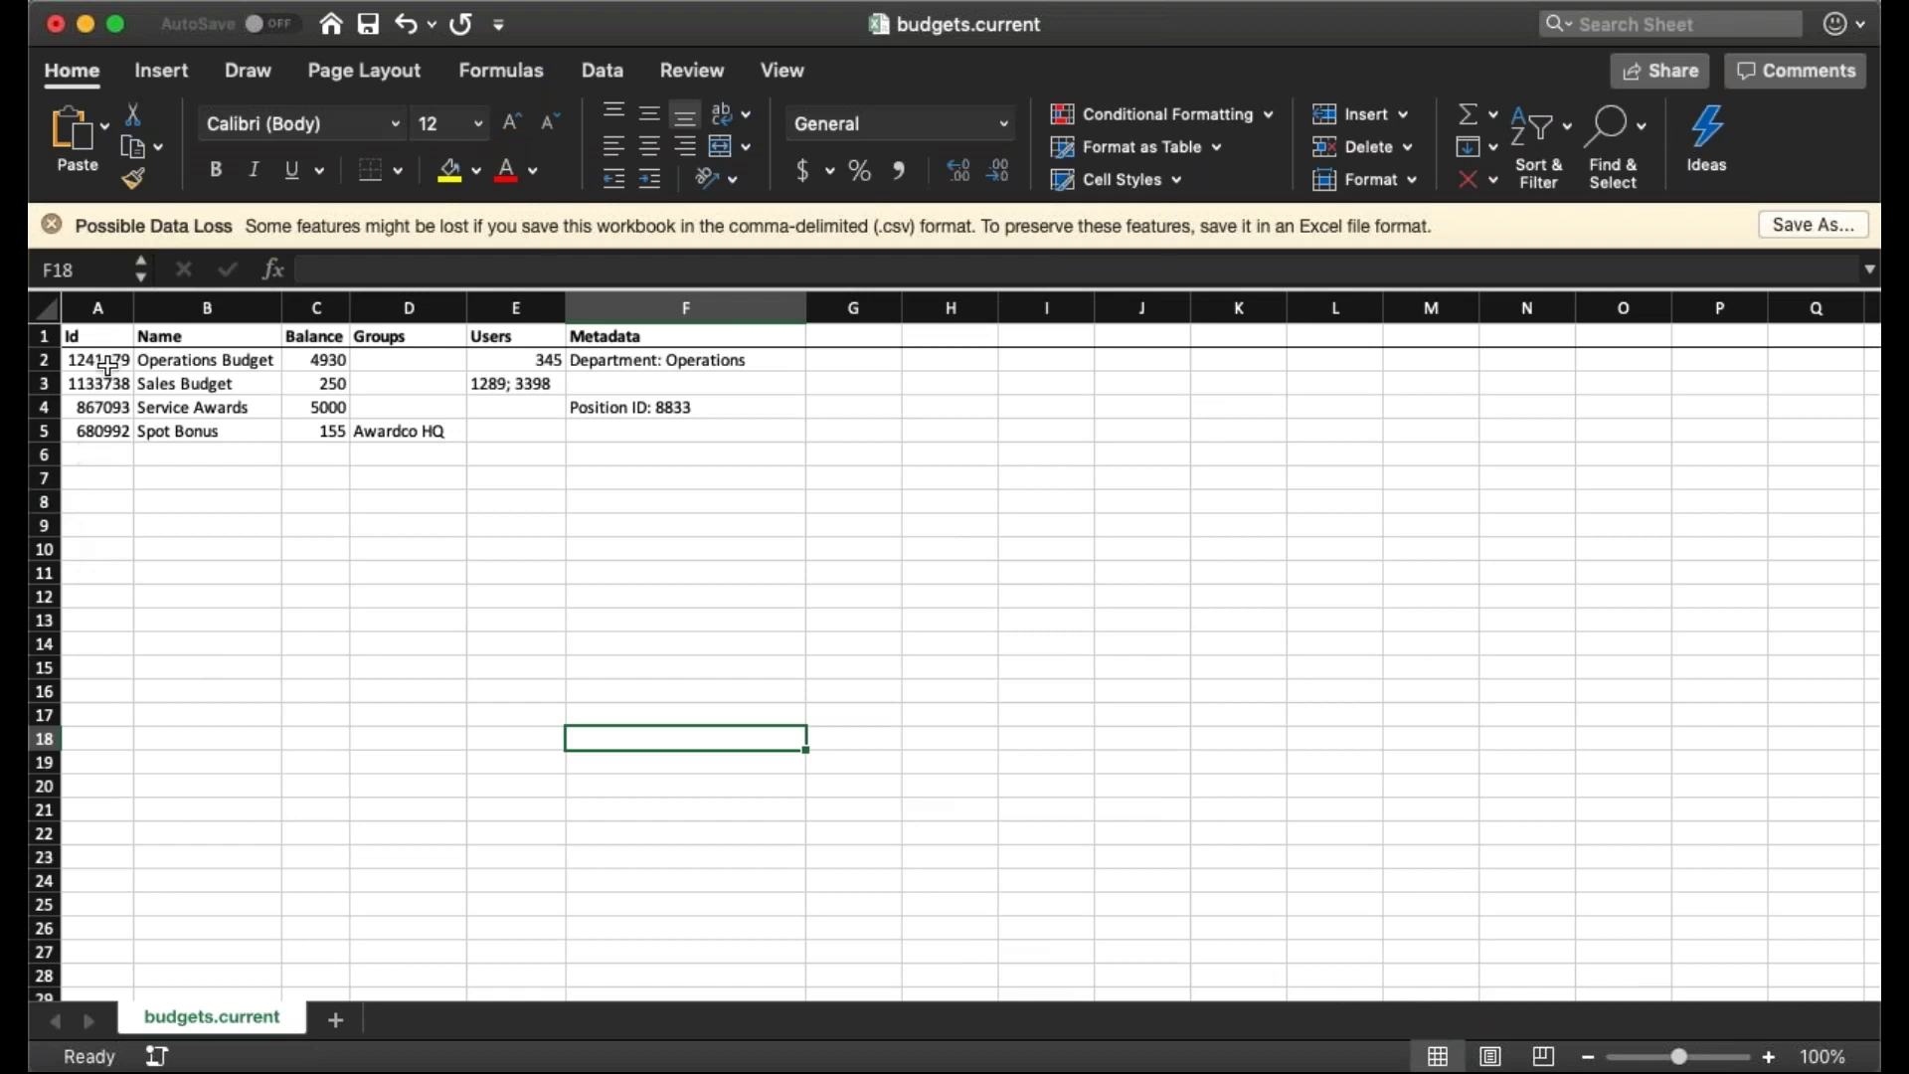
left_click_drag(106, 360, 106, 430)
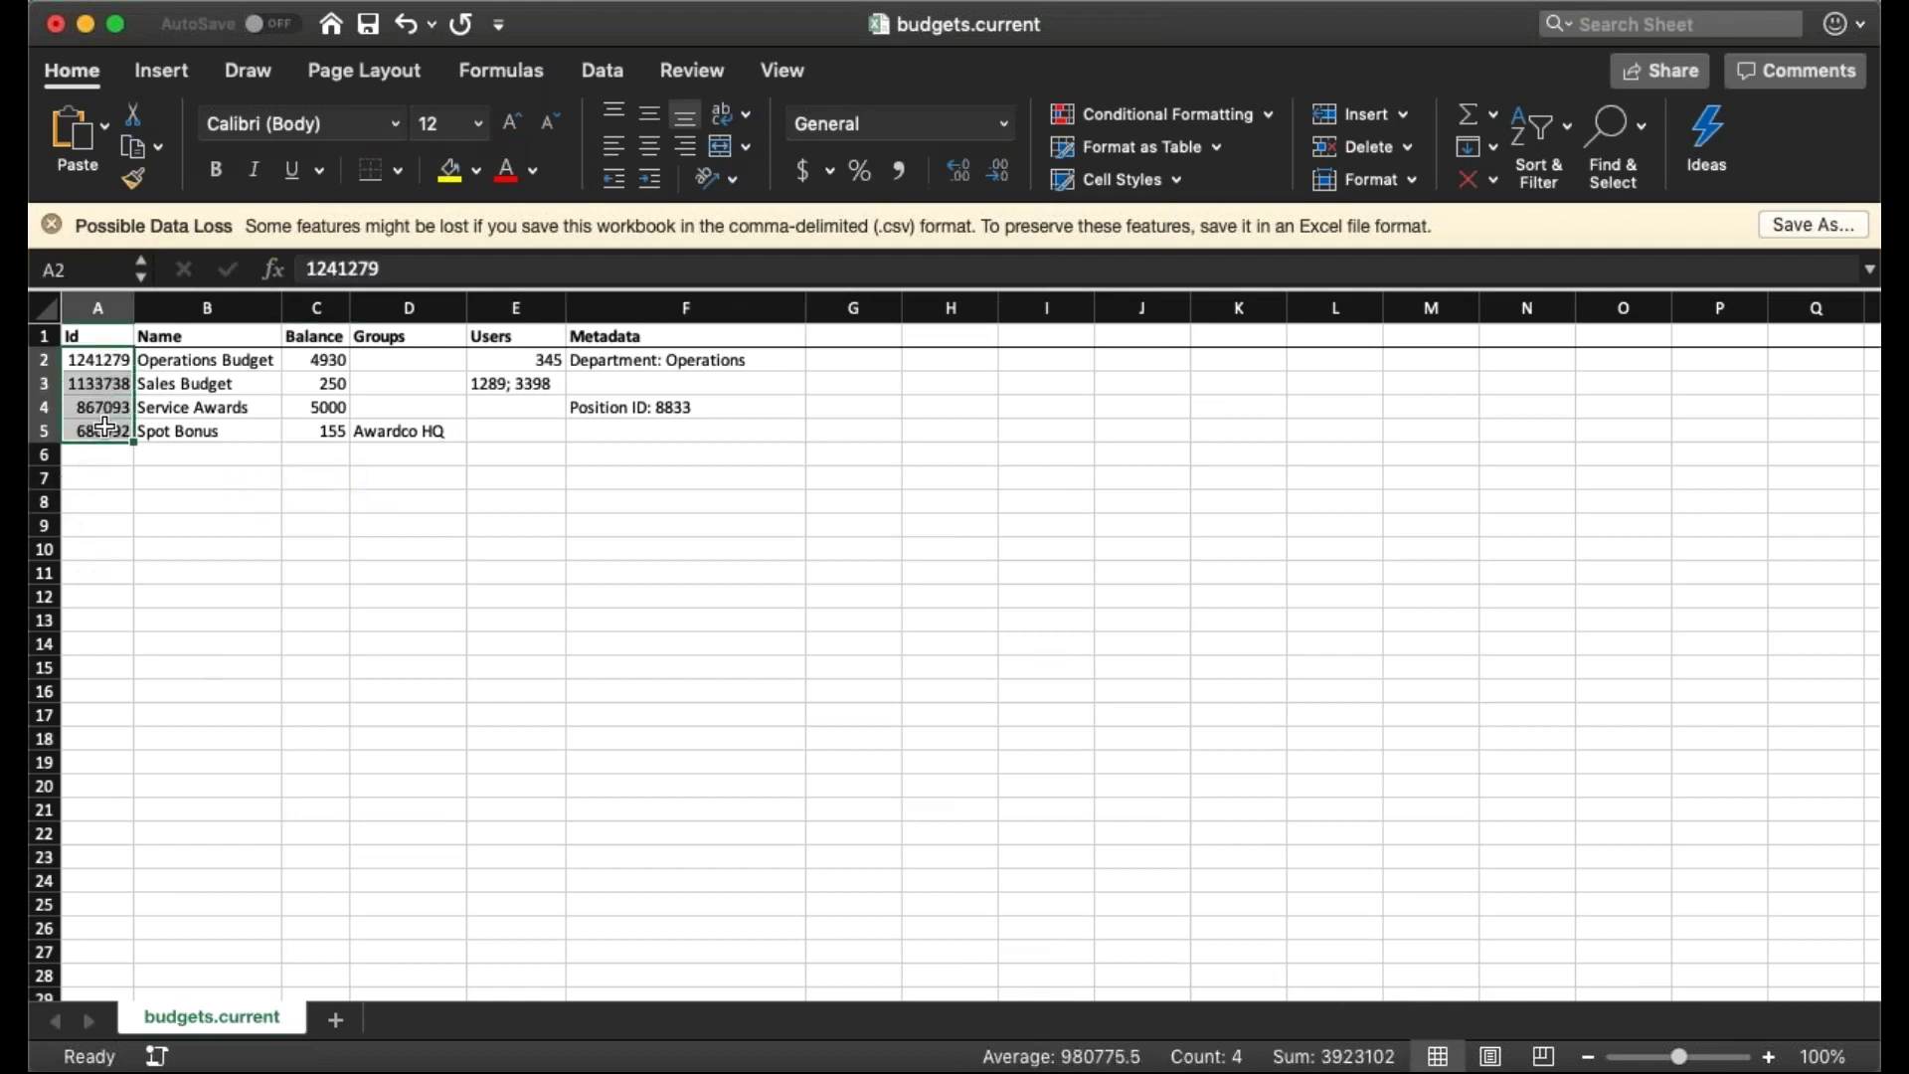
left_click_drag(230, 351, 214, 429)
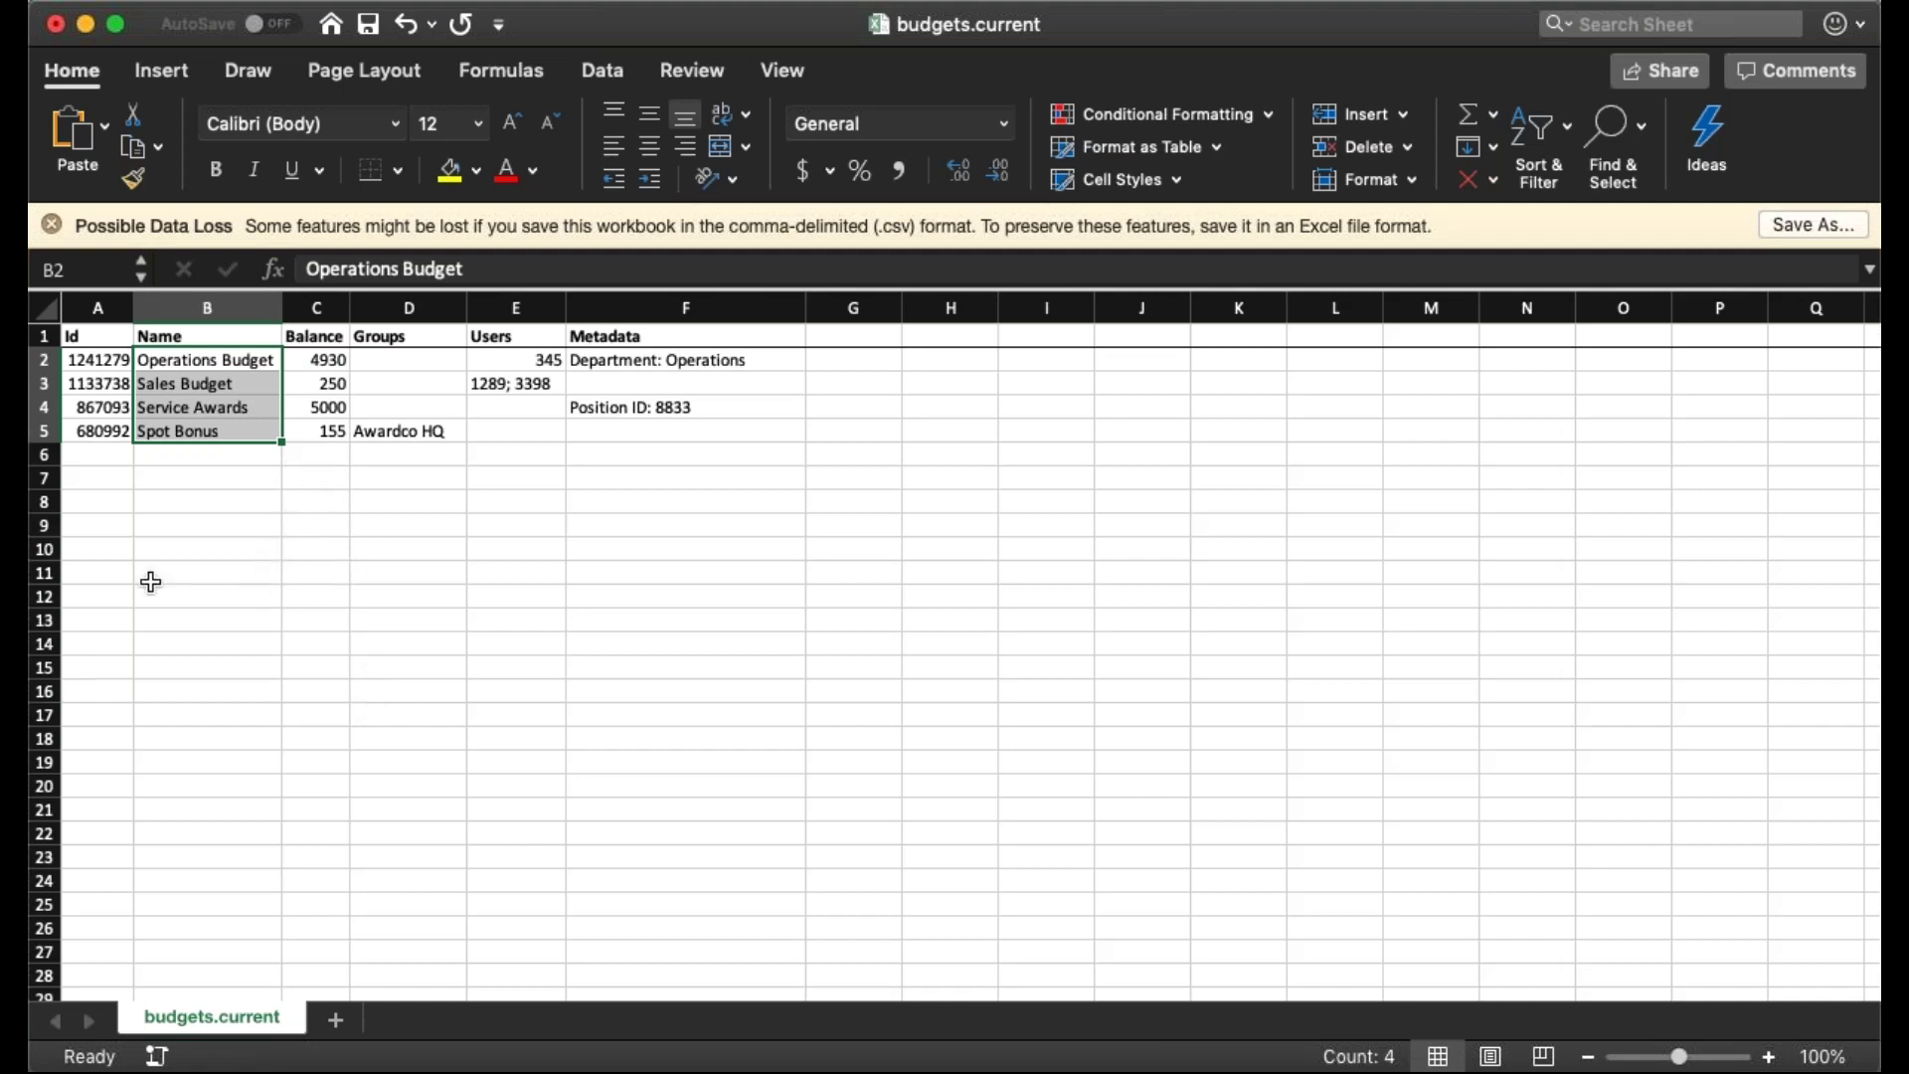
Switch back to Awardco in the browser and select budgets.webinar.csv as the file for the budget CSV upload.
key("super+Tab")
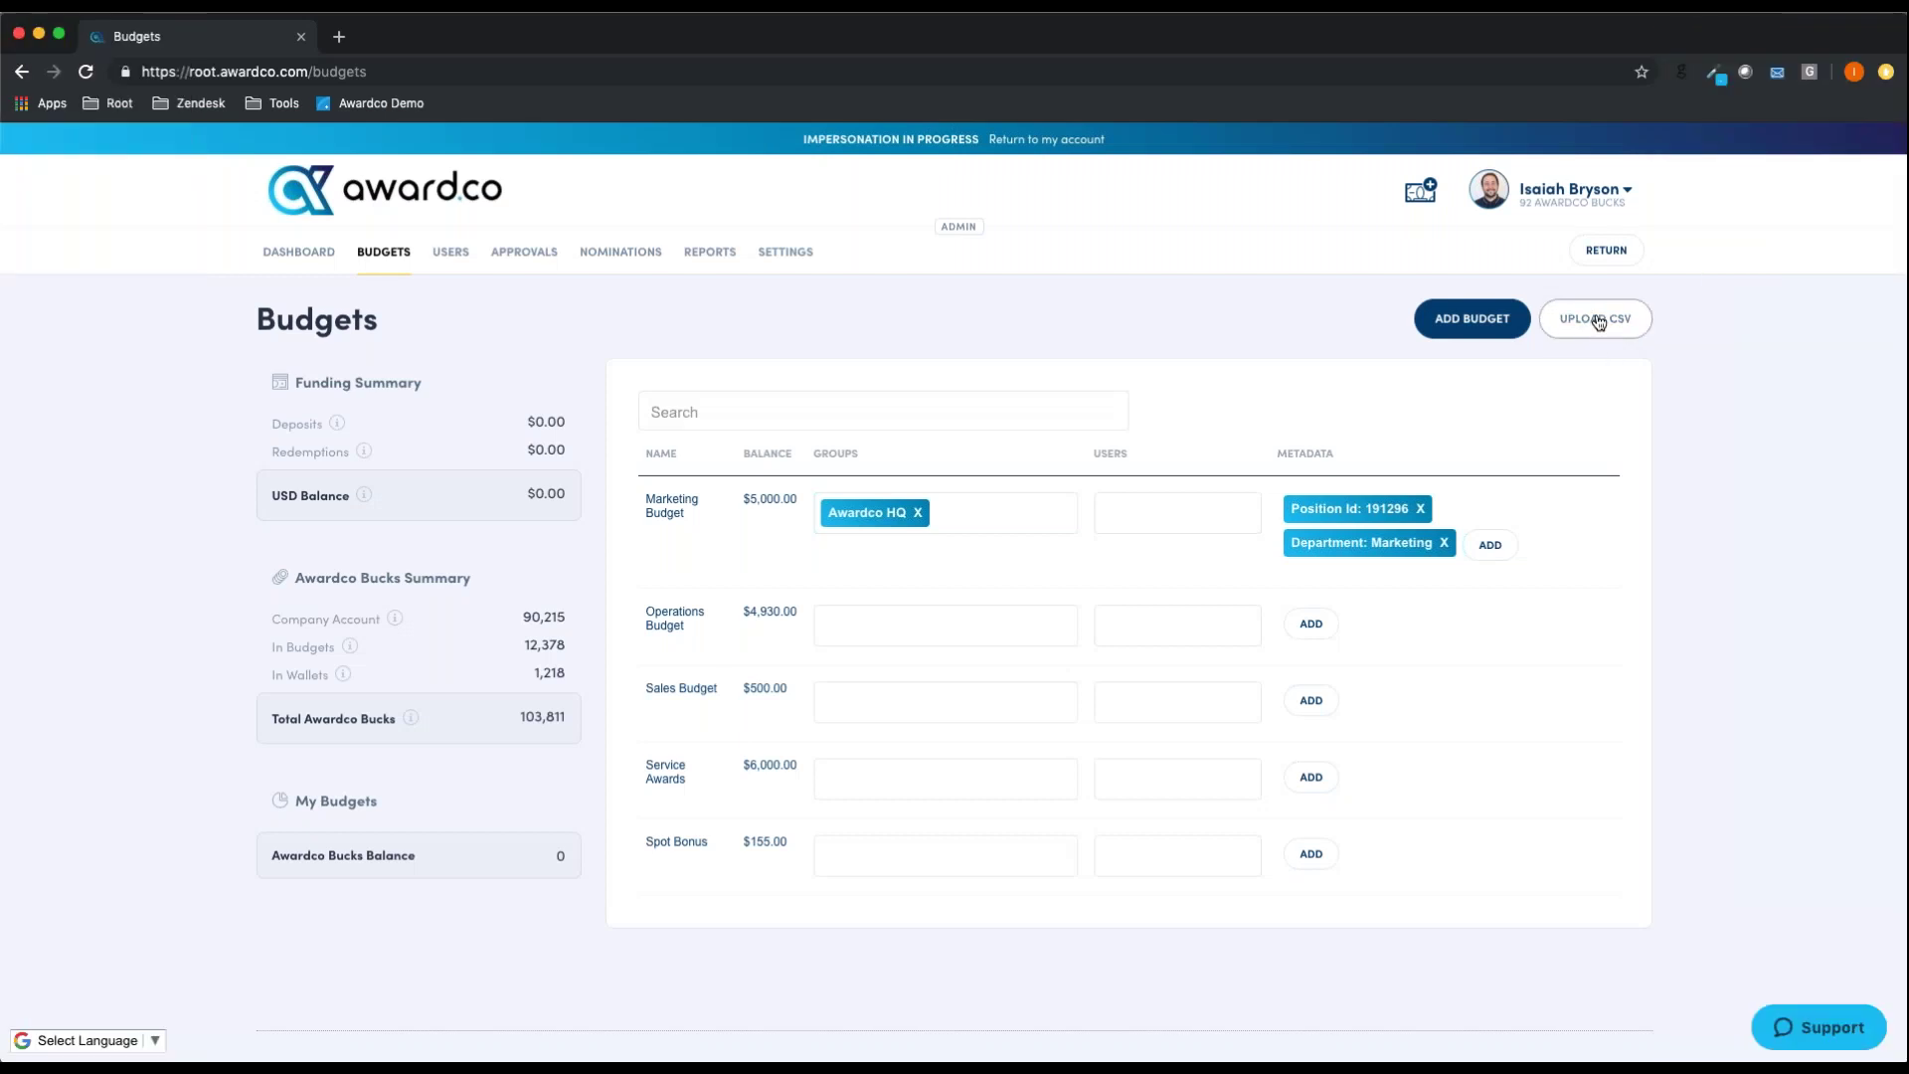
left_click(1598, 321)
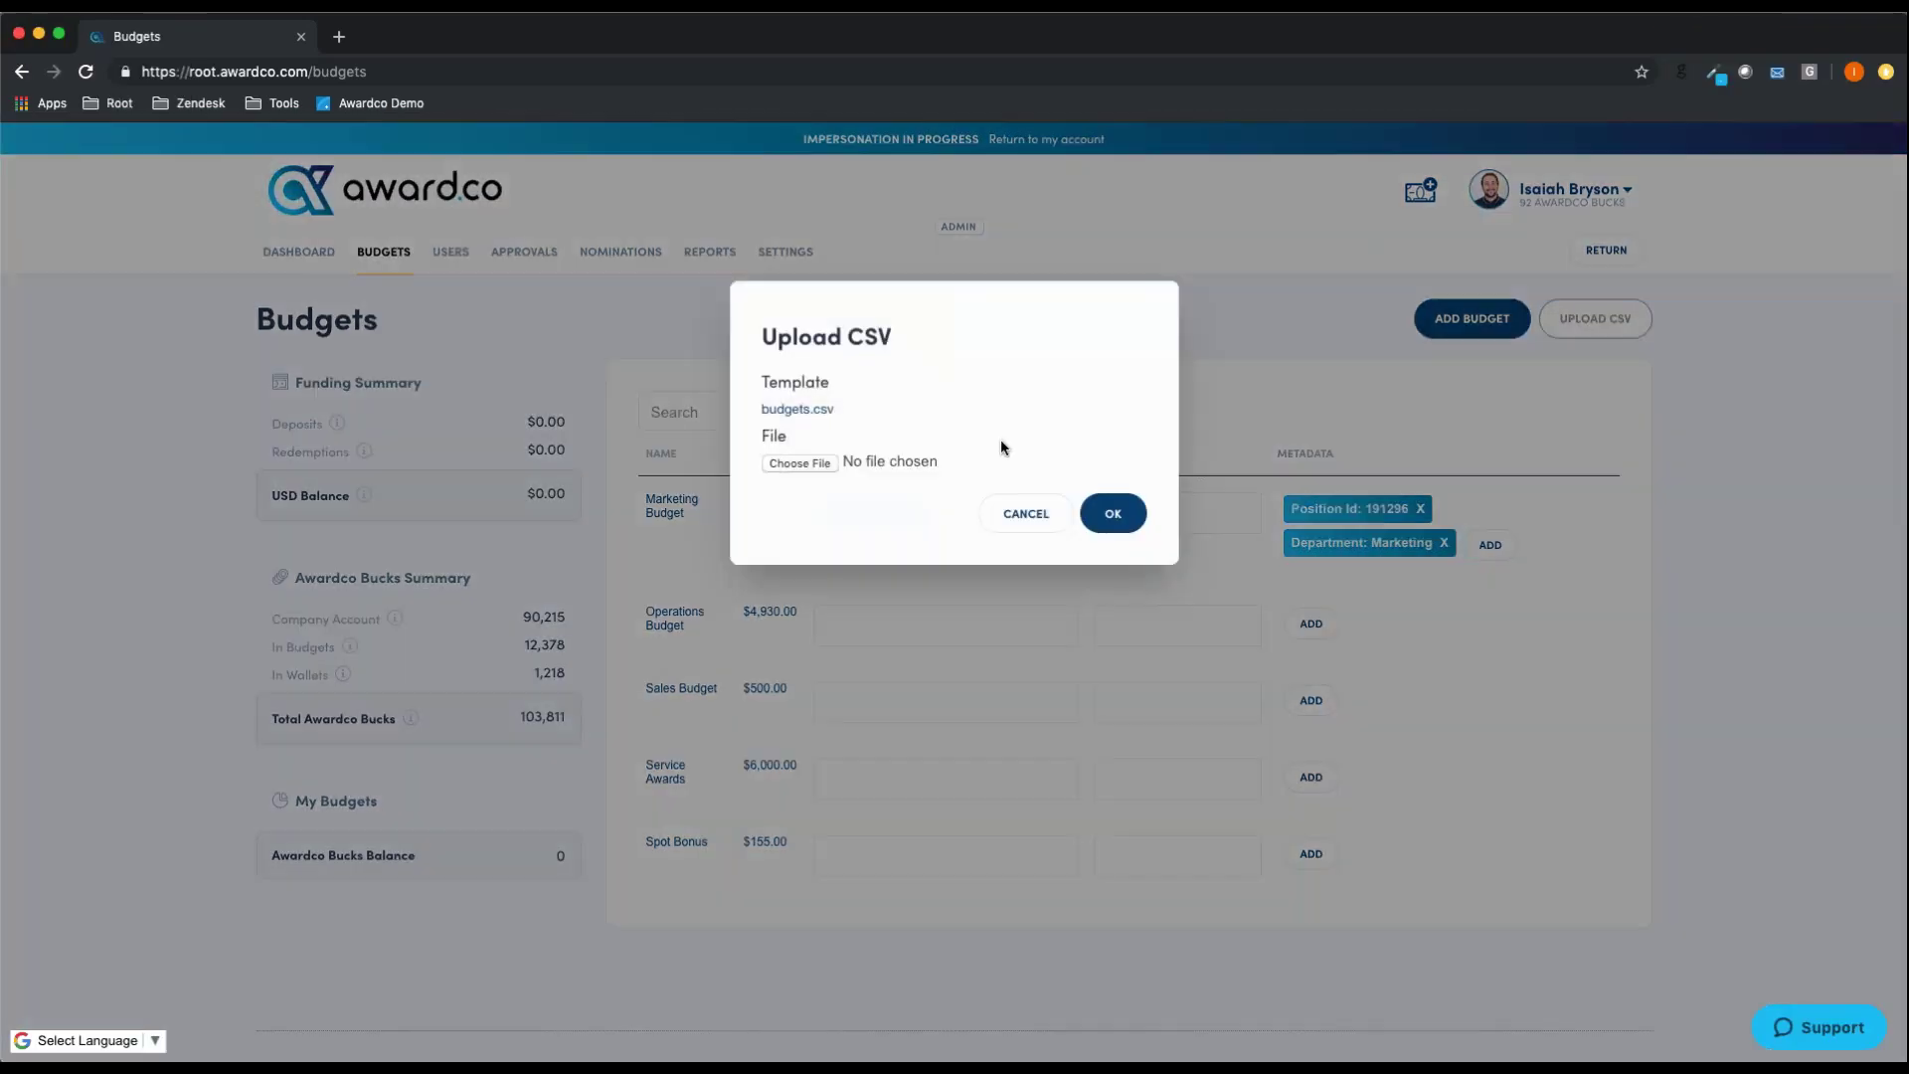
left_click(776, 471)
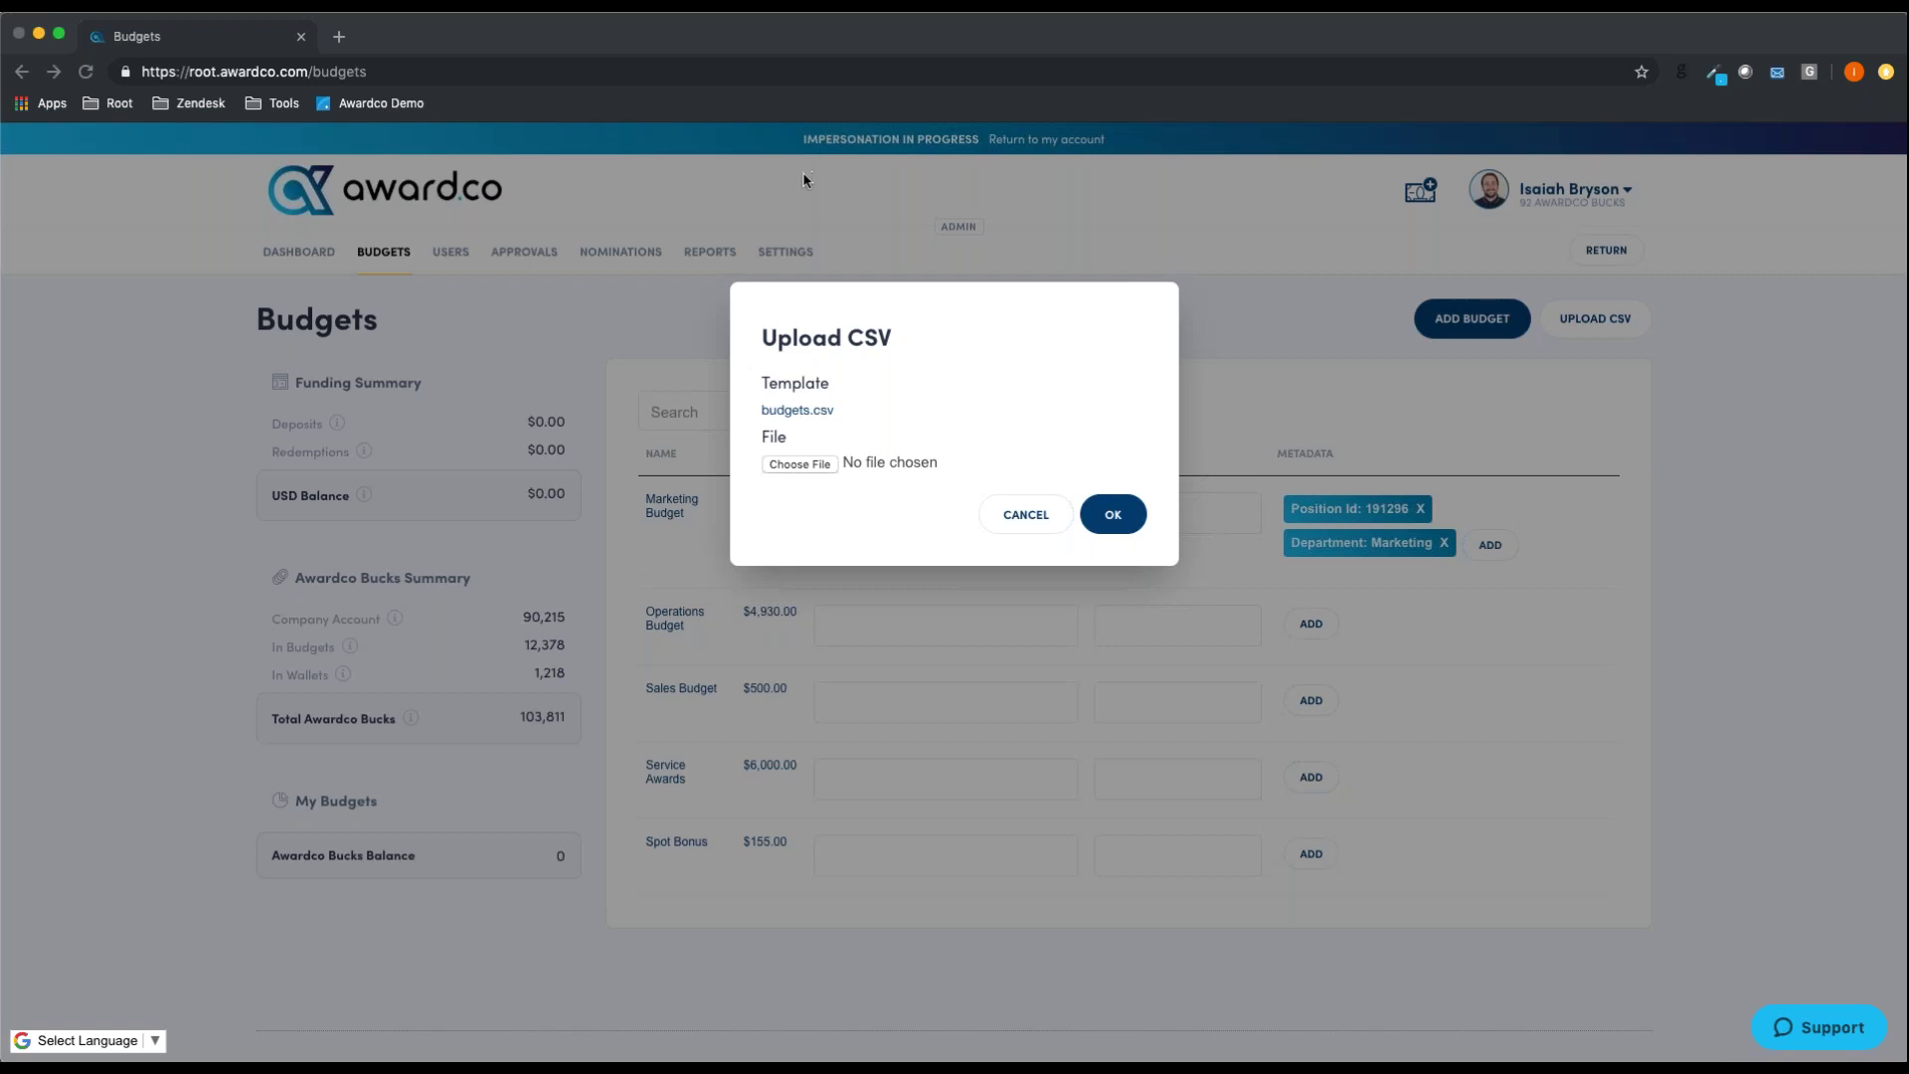
left_click(1300, 451)
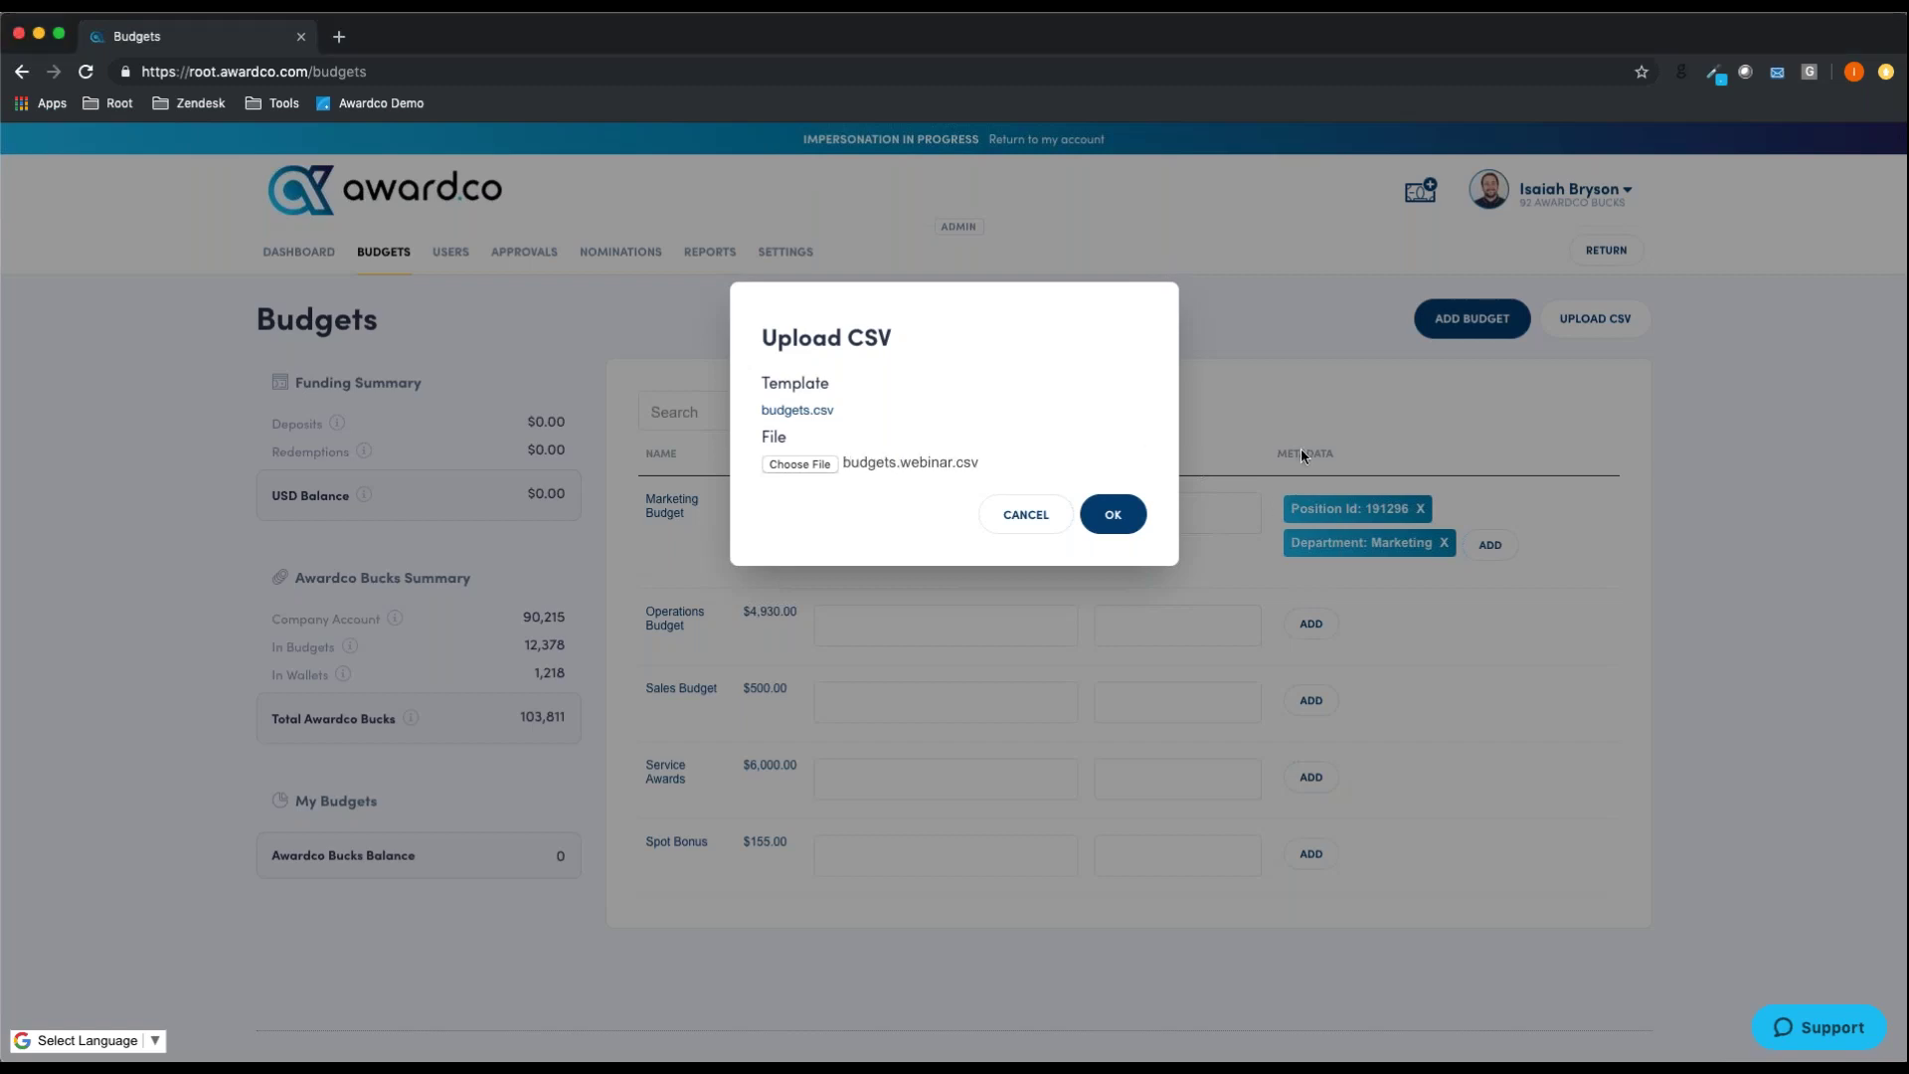
Submit the selected budgets.webinar.csv file in the budget CSV upload dialog.
left_click(1111, 514)
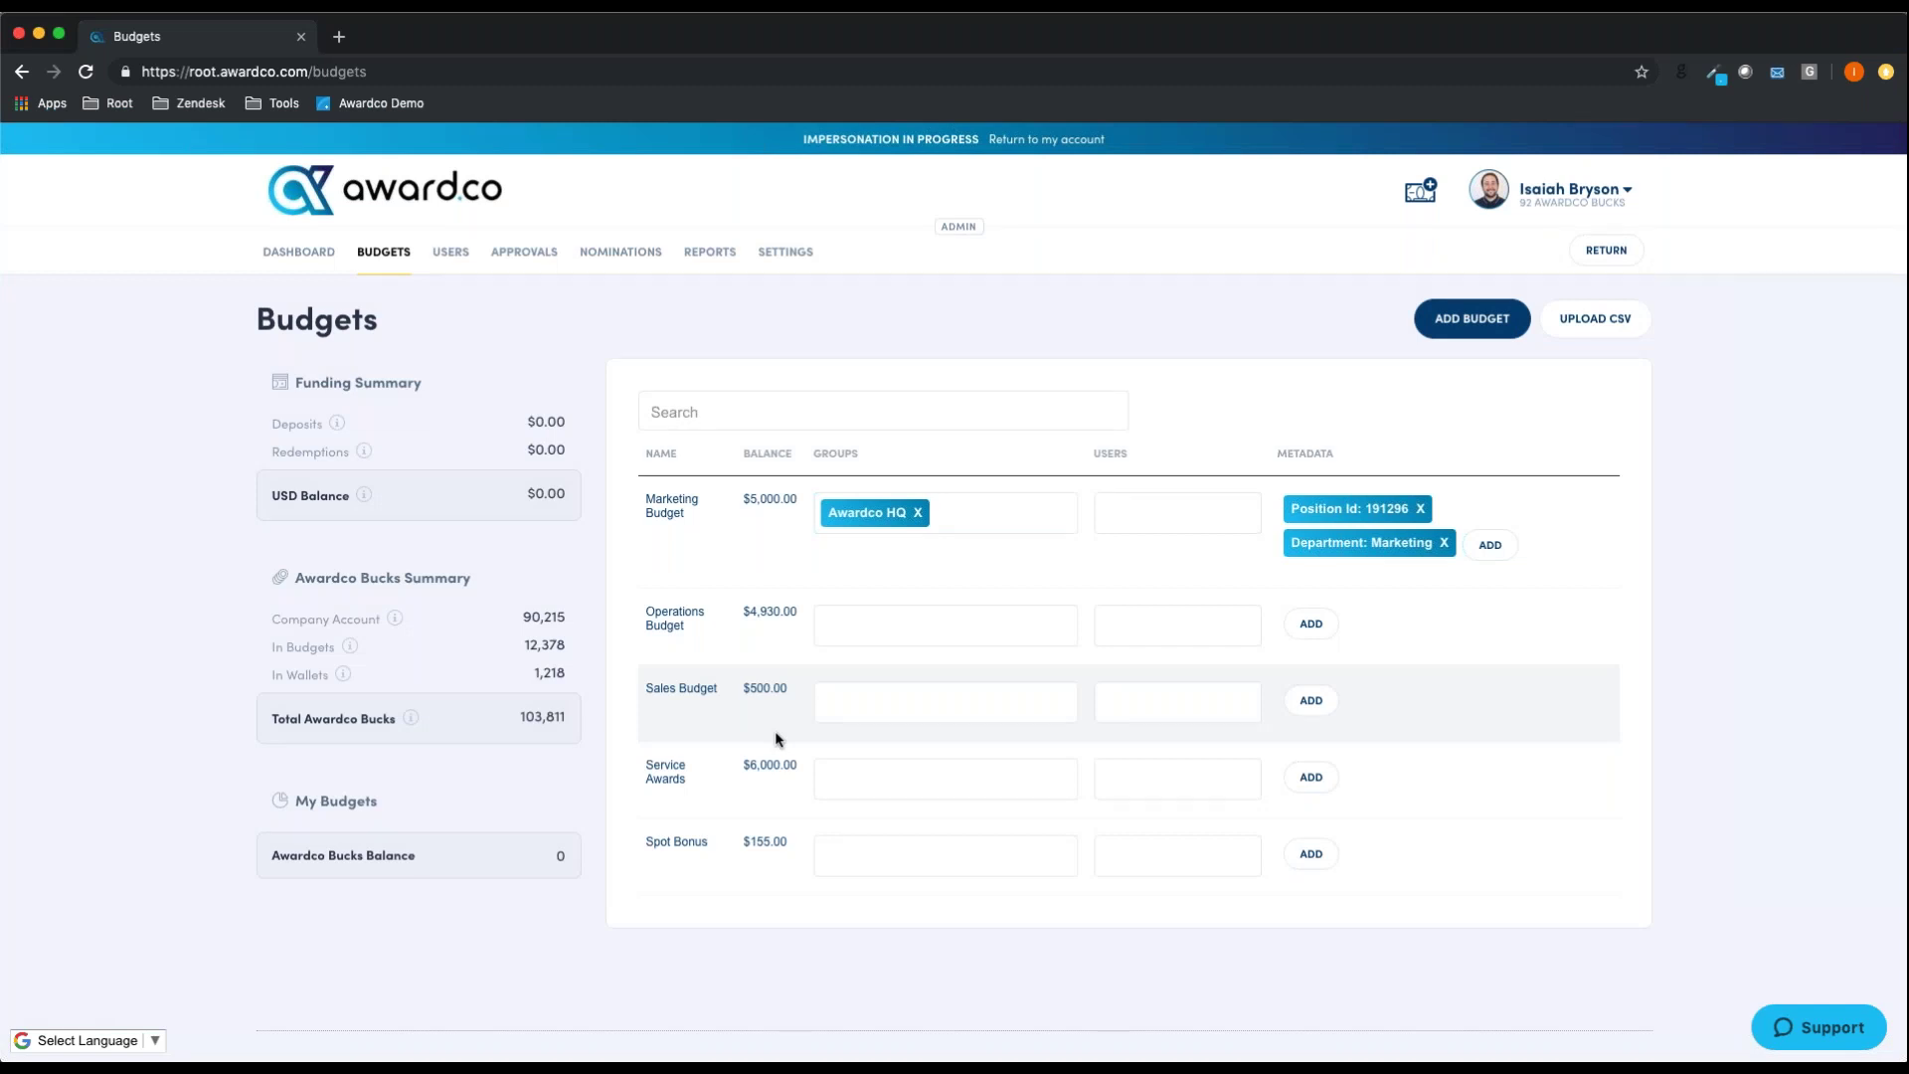
Add 70 to the Operations Budget balance and subtract 500 from the Sales Budget balance.
left_click(785, 616)
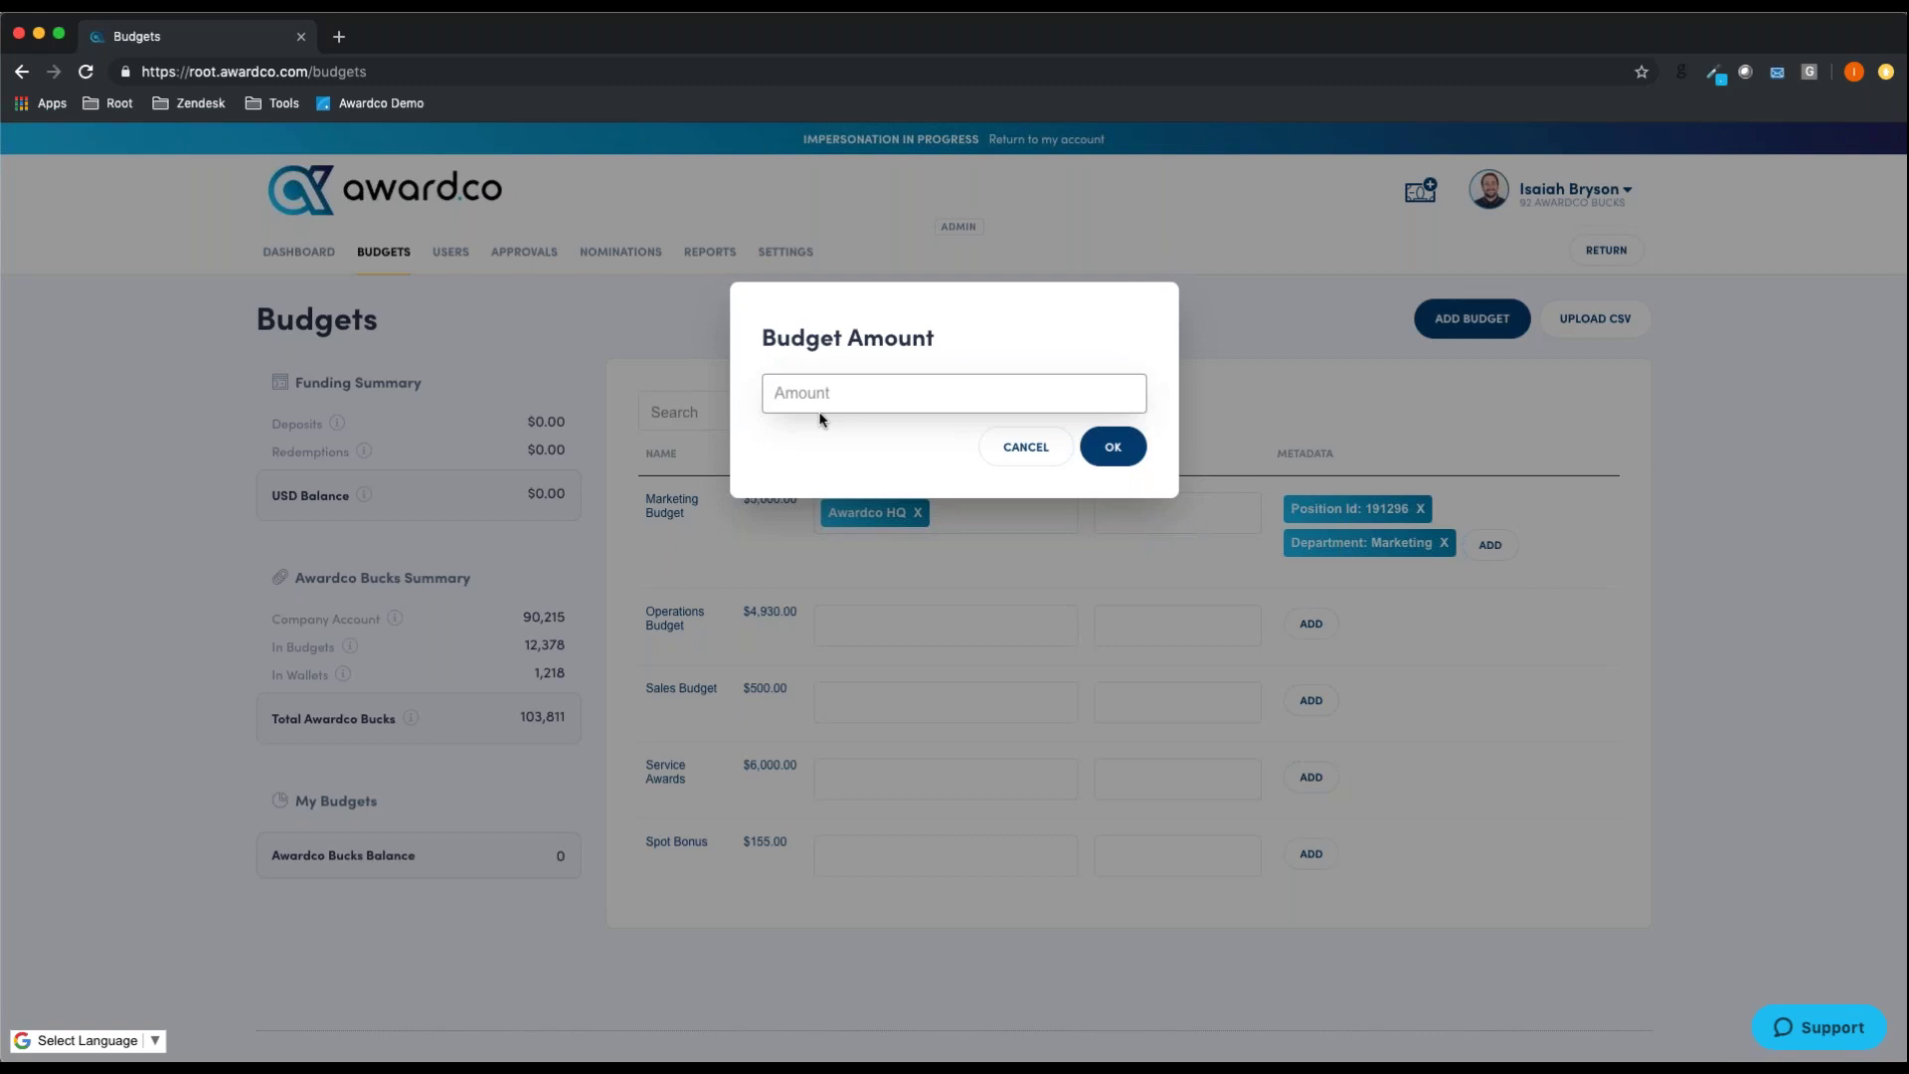
type("+70")
left_click(1116, 448)
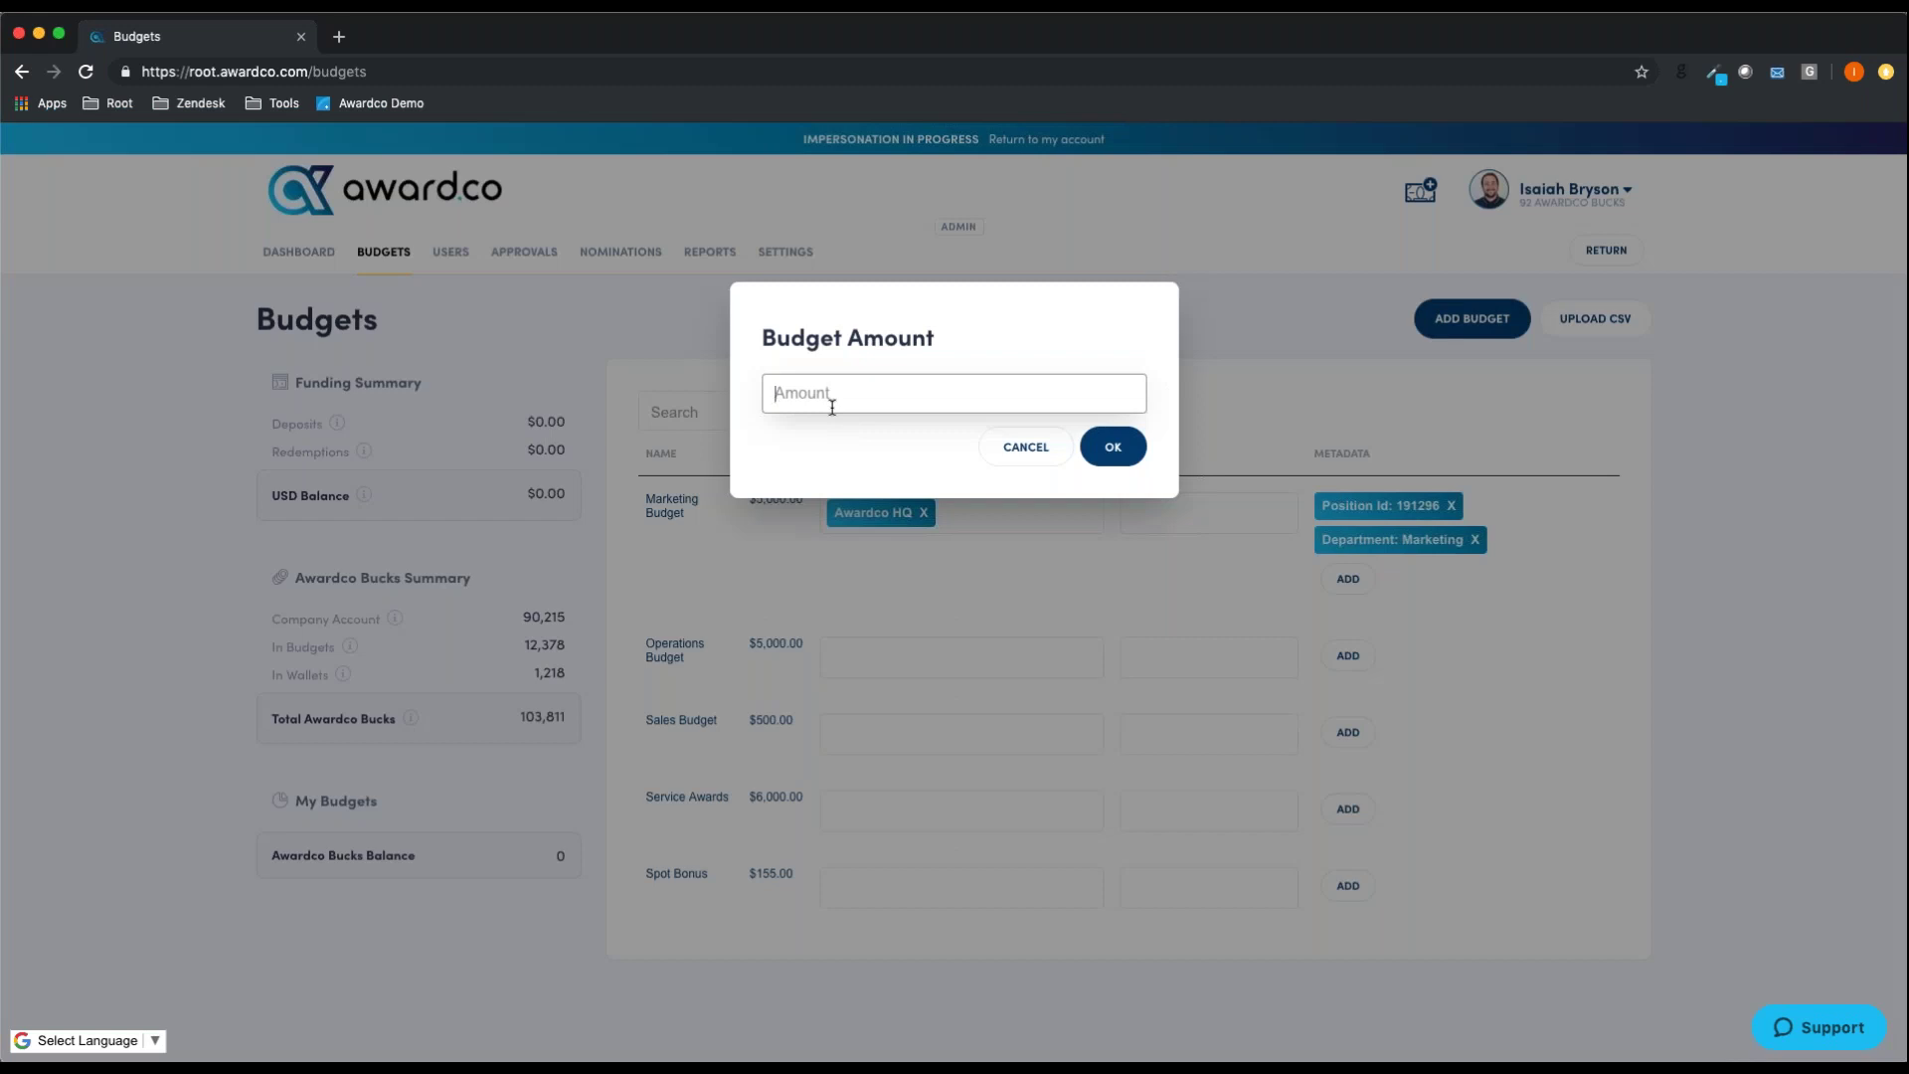
type("-500")
left_click(1111, 446)
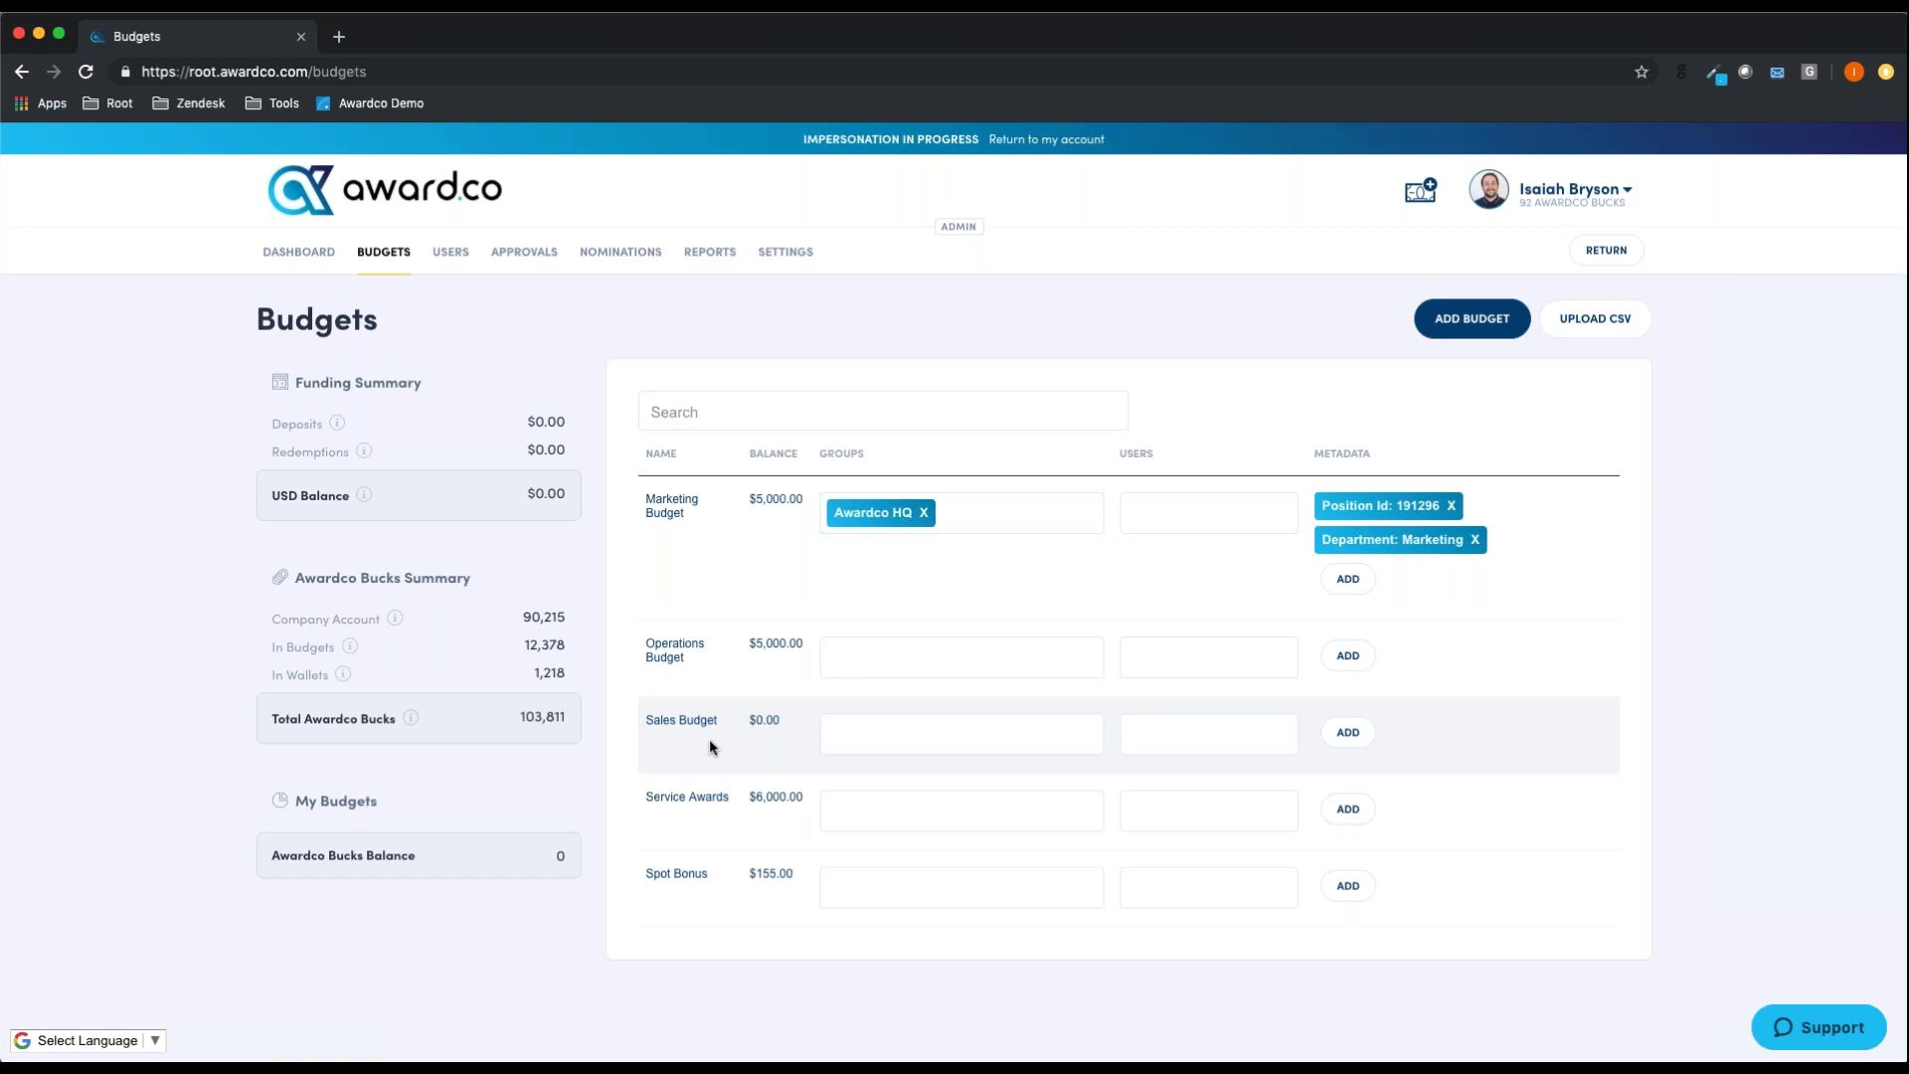
Review the budgets.csv template link and file option for the budget CSV upload, and close the dialog without uploading.
left_click(1589, 329)
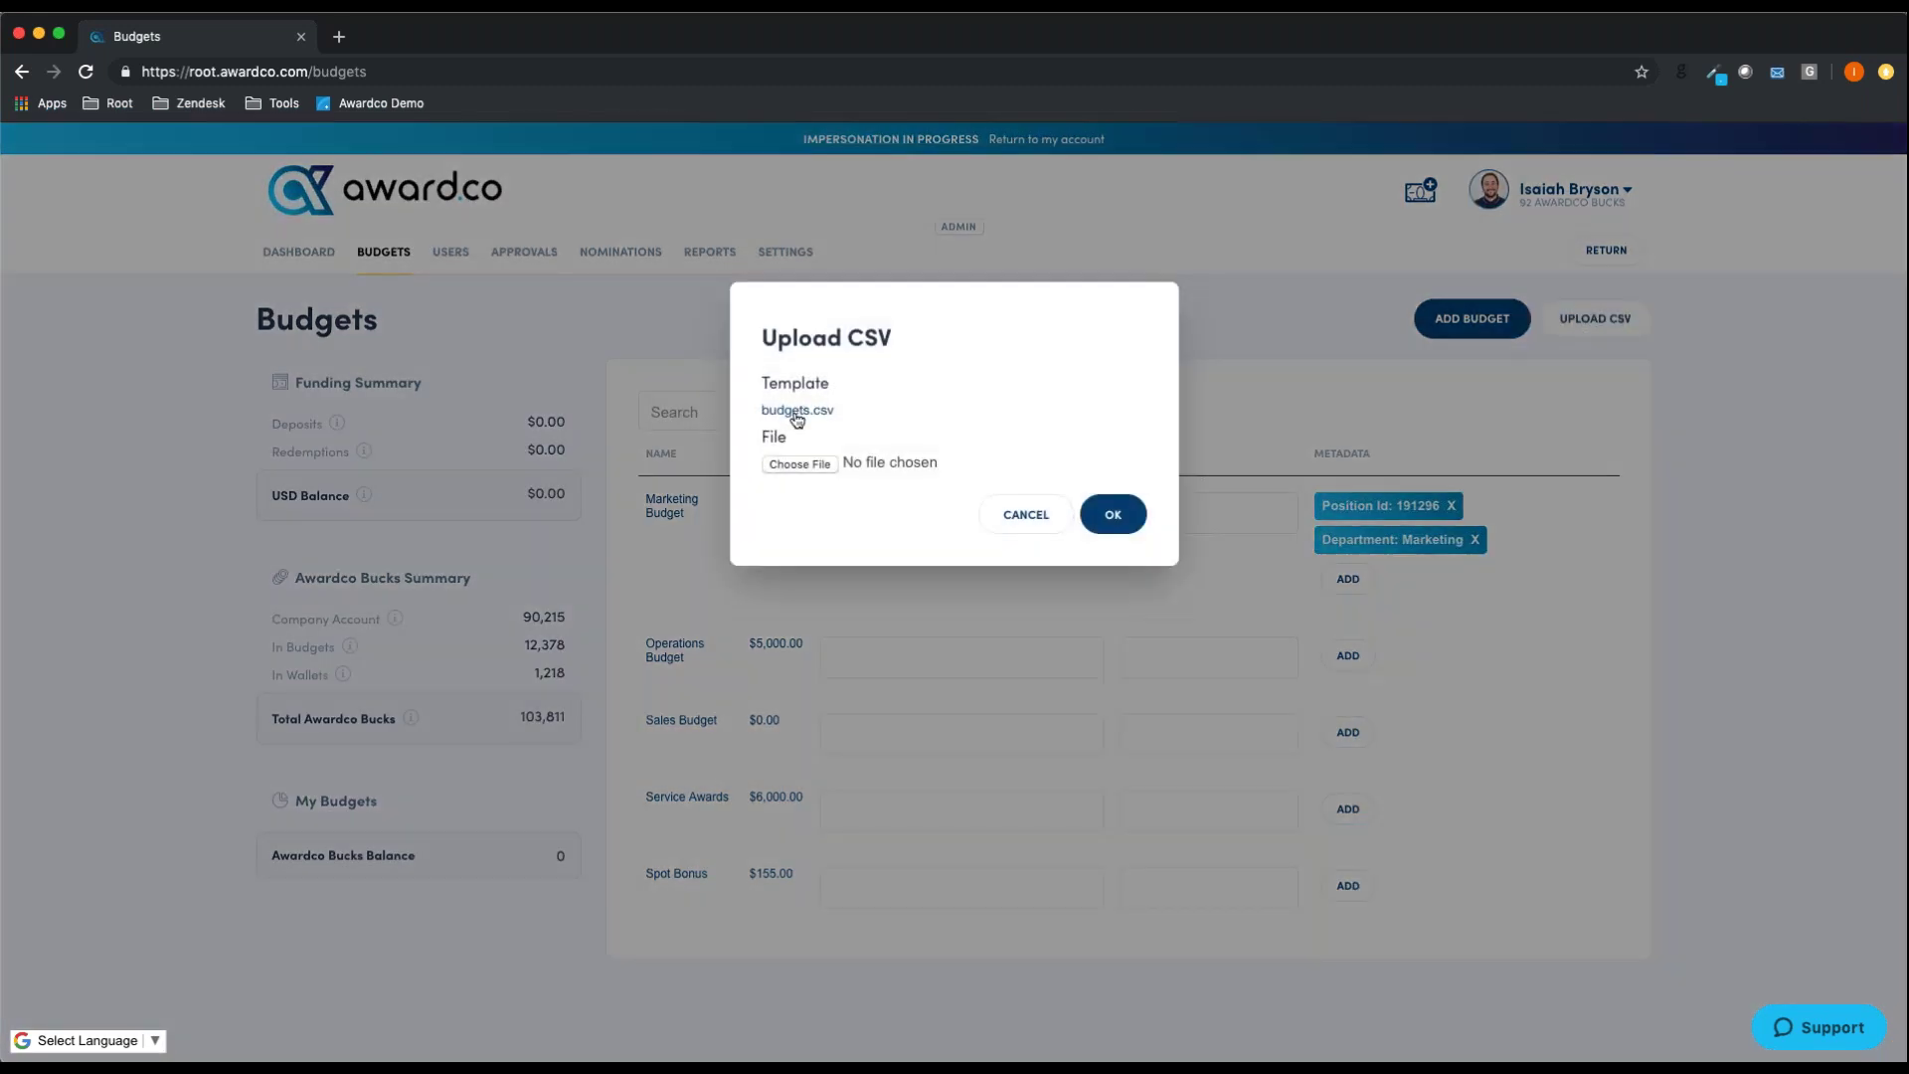
left_click(1034, 517)
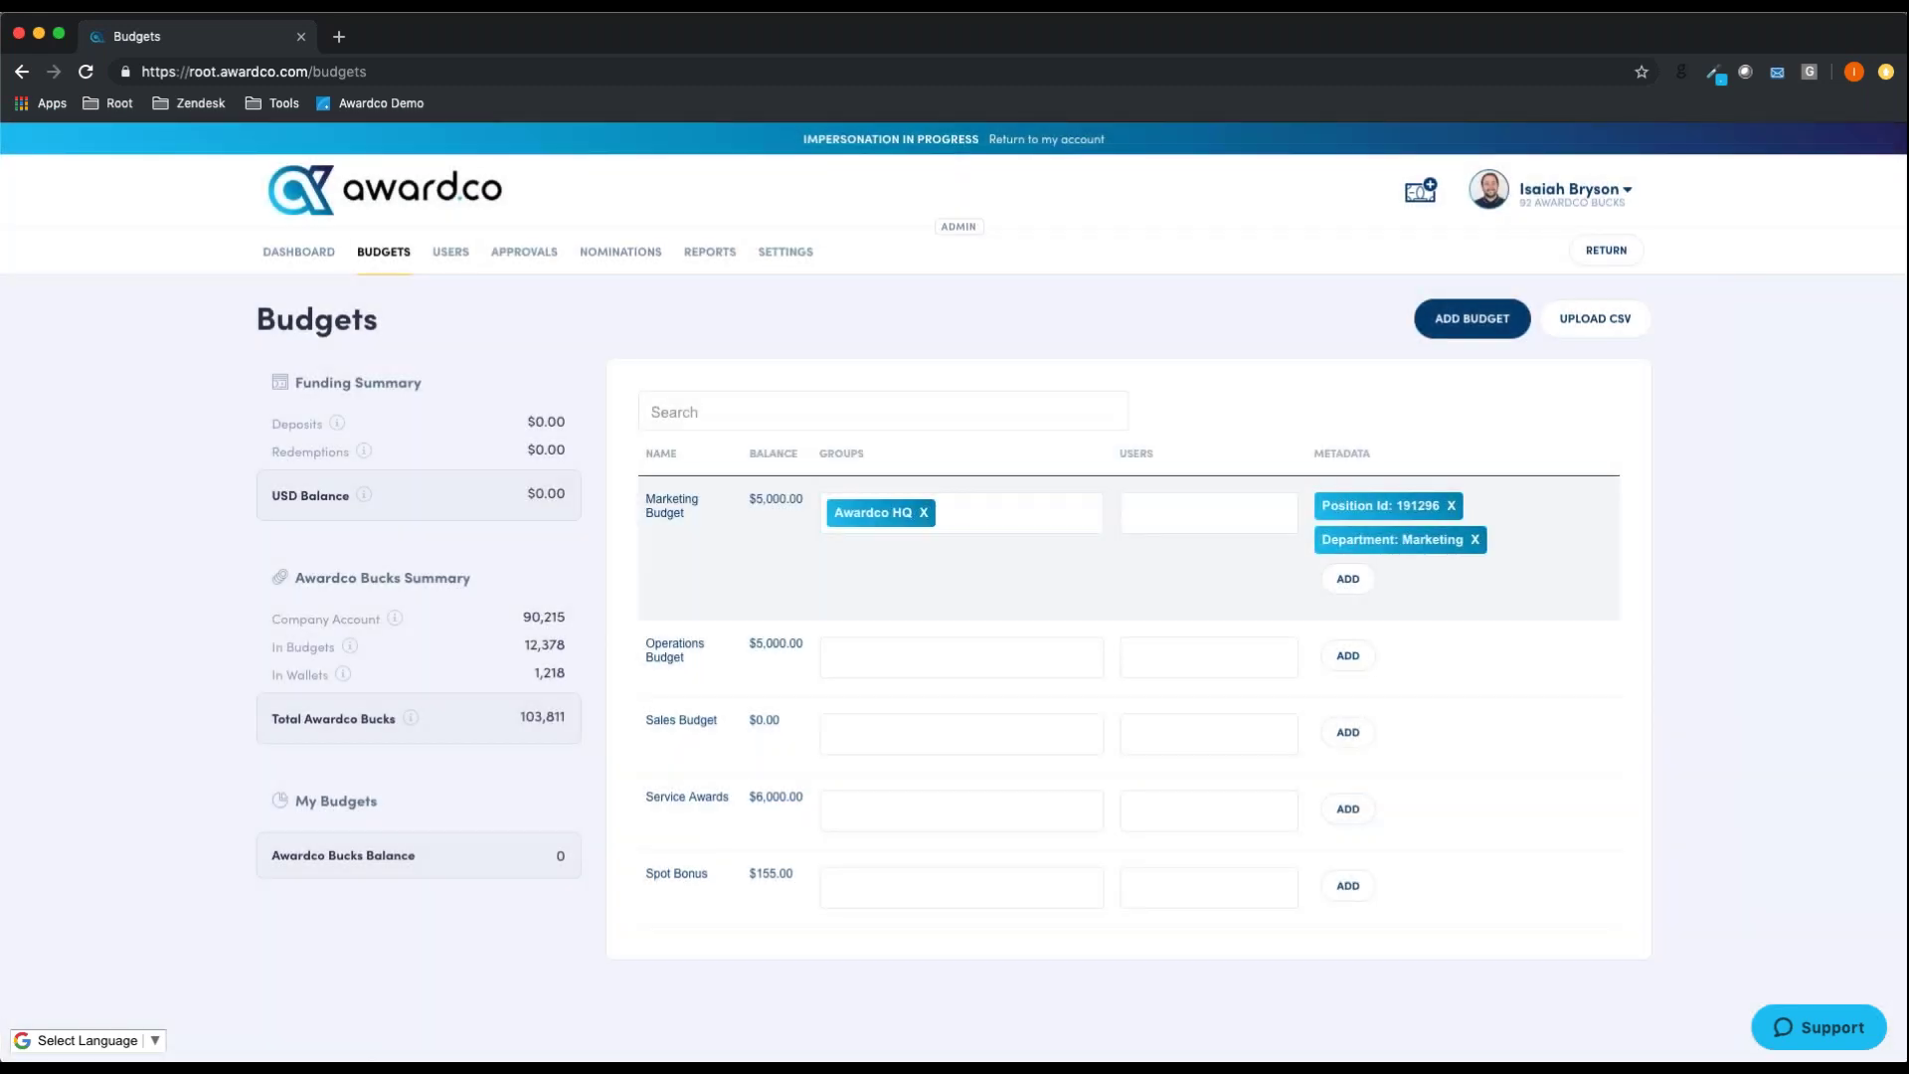